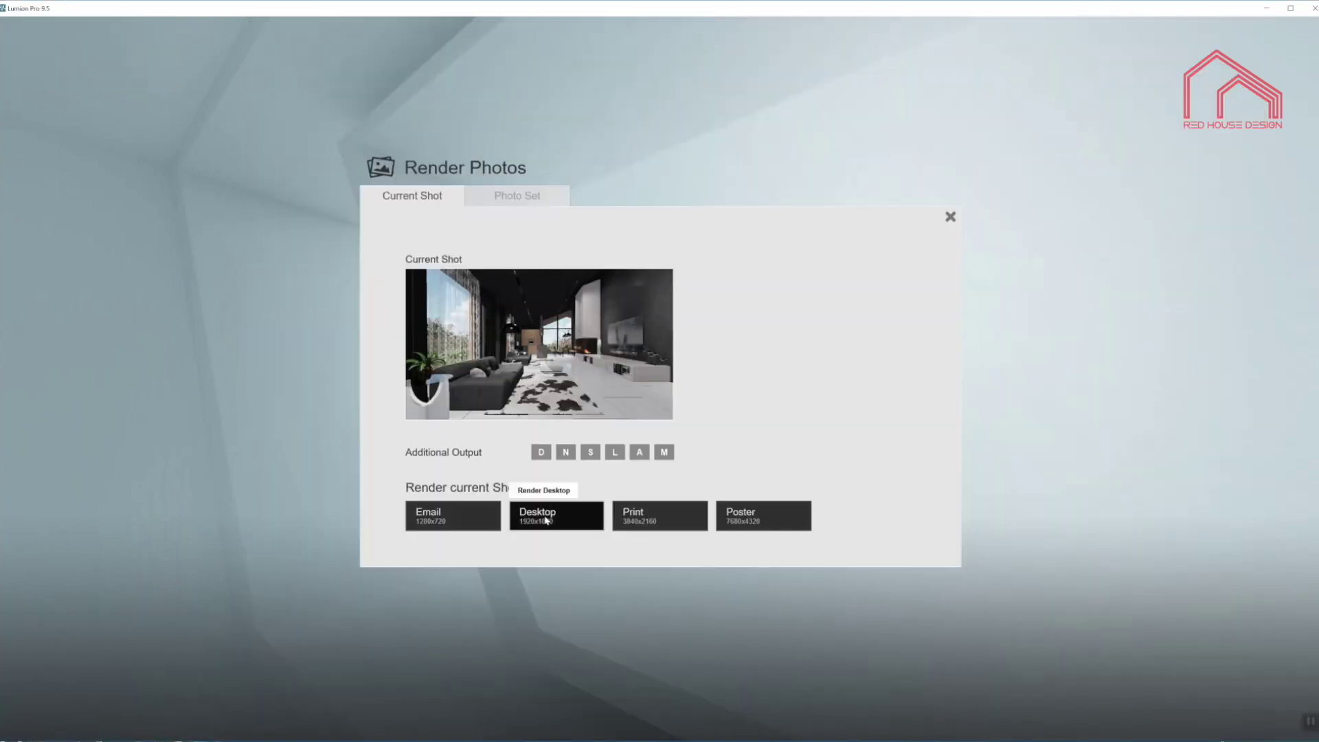
- Render the shot at 1920x1080 to a JPG on the Desktop, overwriting the existing poster file
click(529, 515)
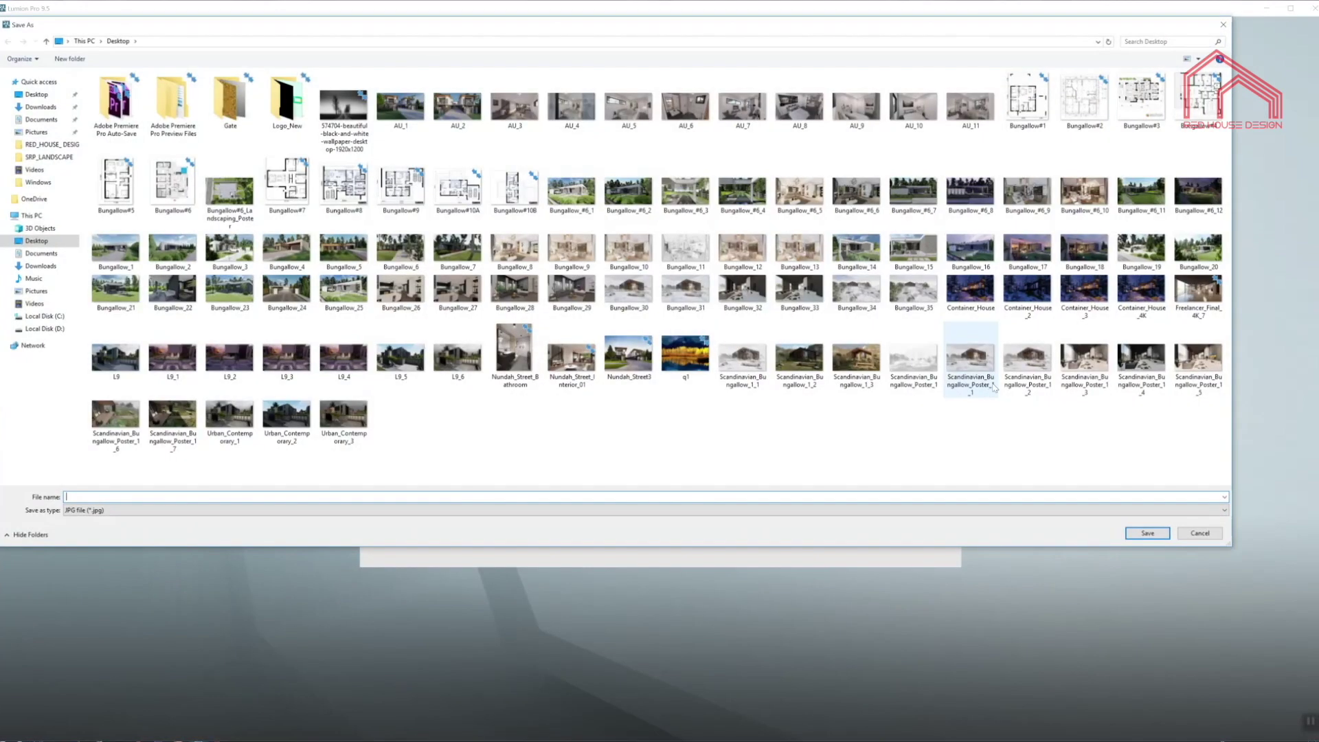
click(1127, 354)
double_click(1131, 352)
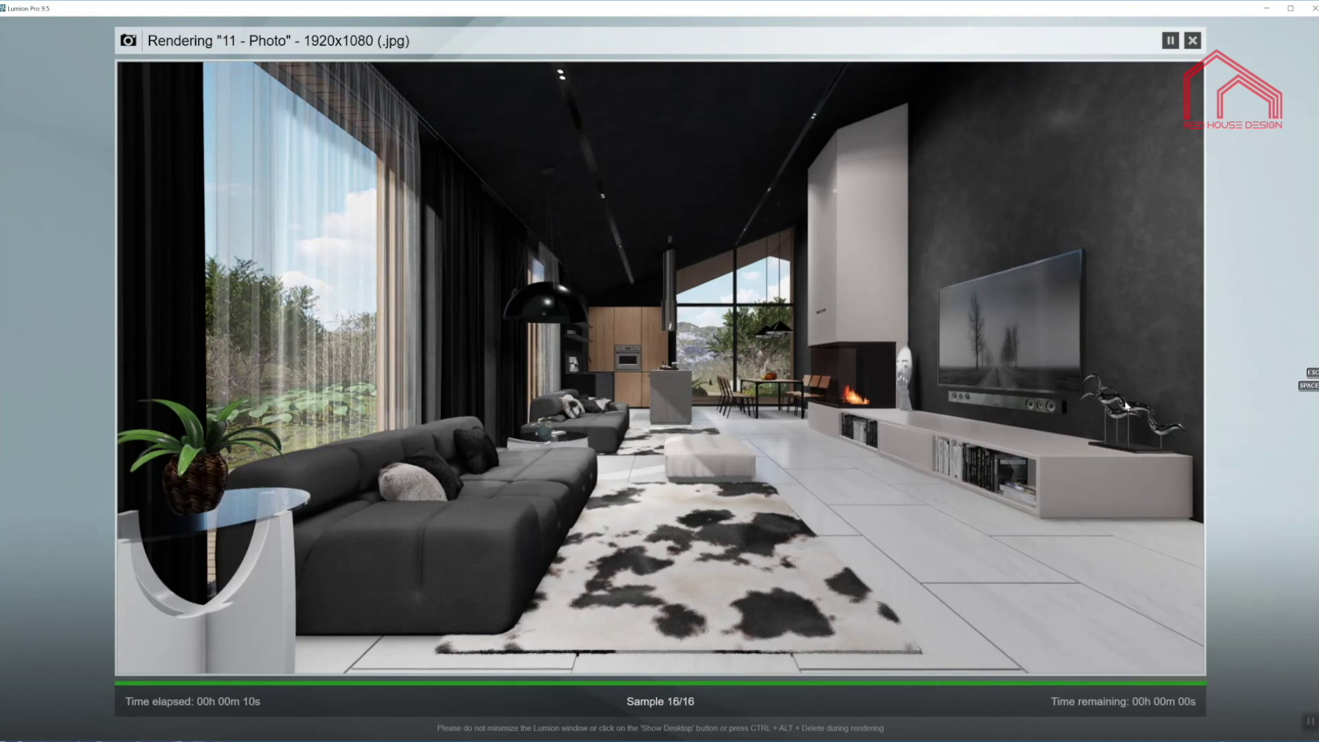
click(1166, 666)
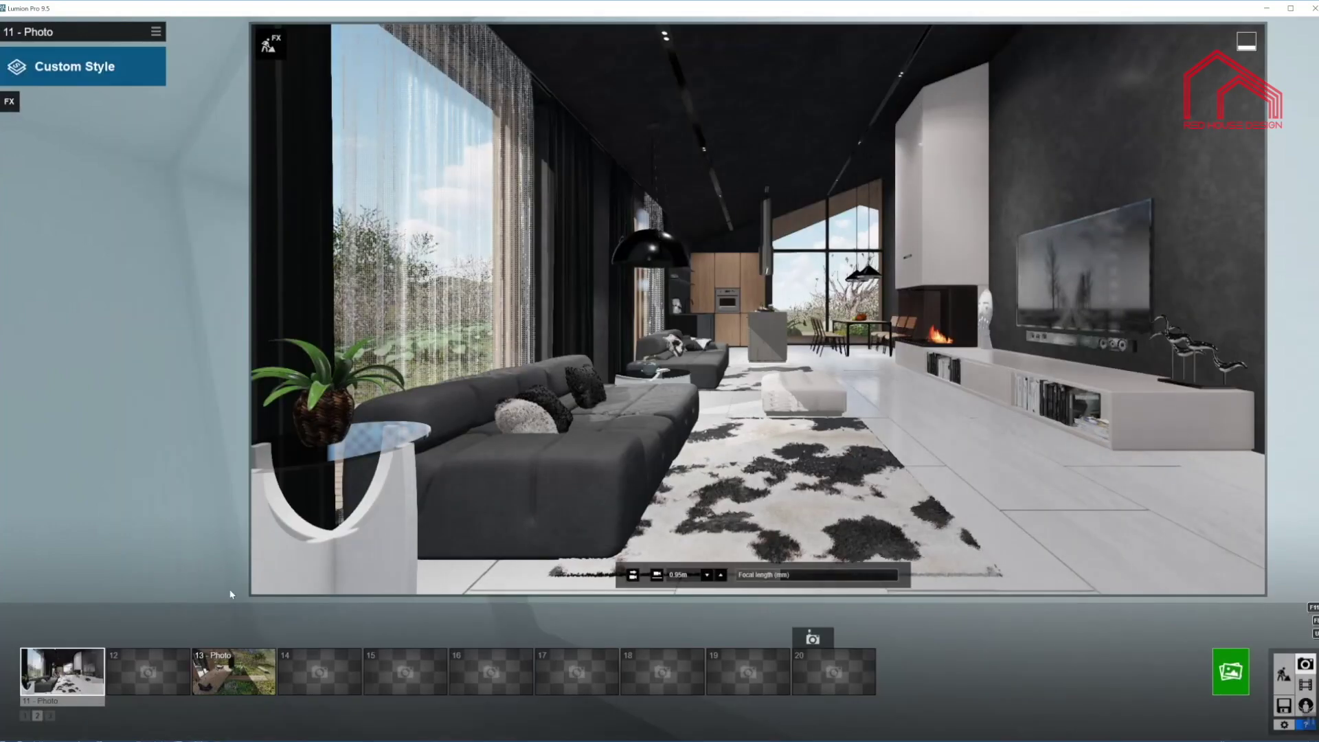
- Store the current view as photo 12 and apply the Interior style
click(137, 668)
click(130, 639)
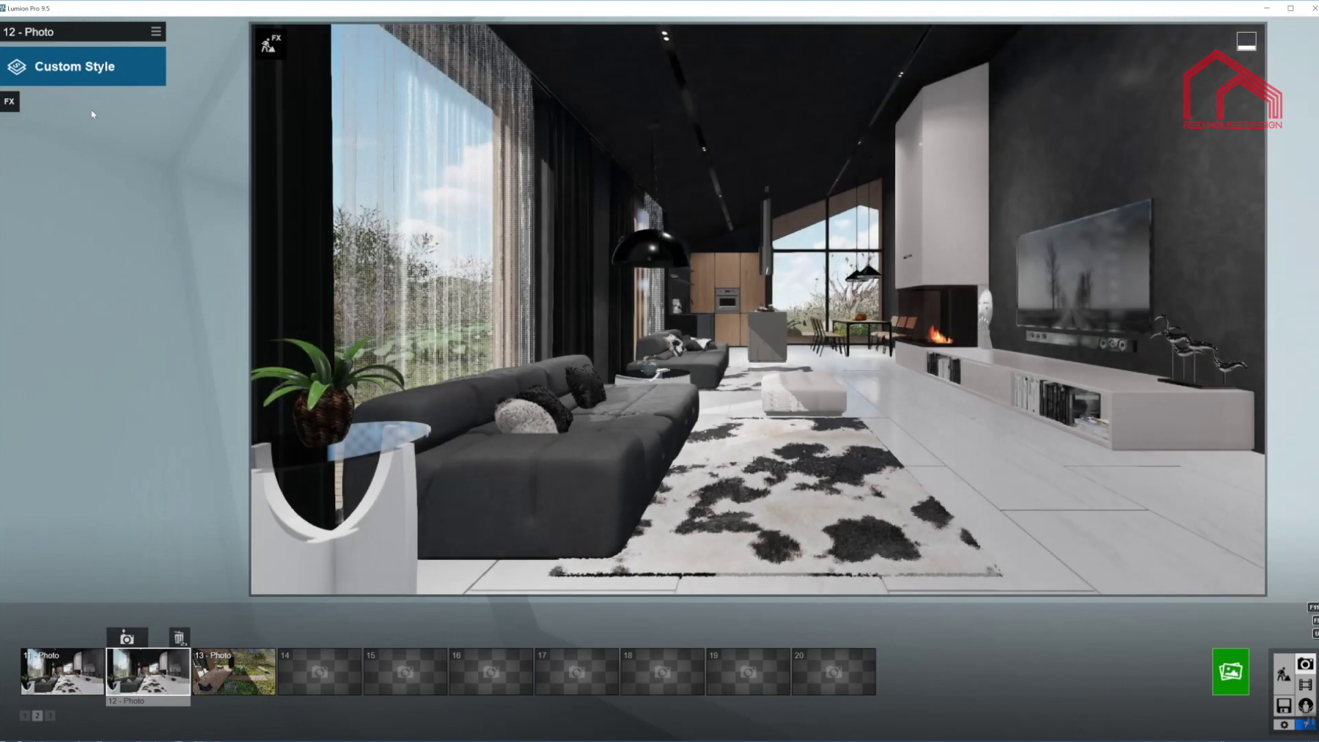
click(99, 74)
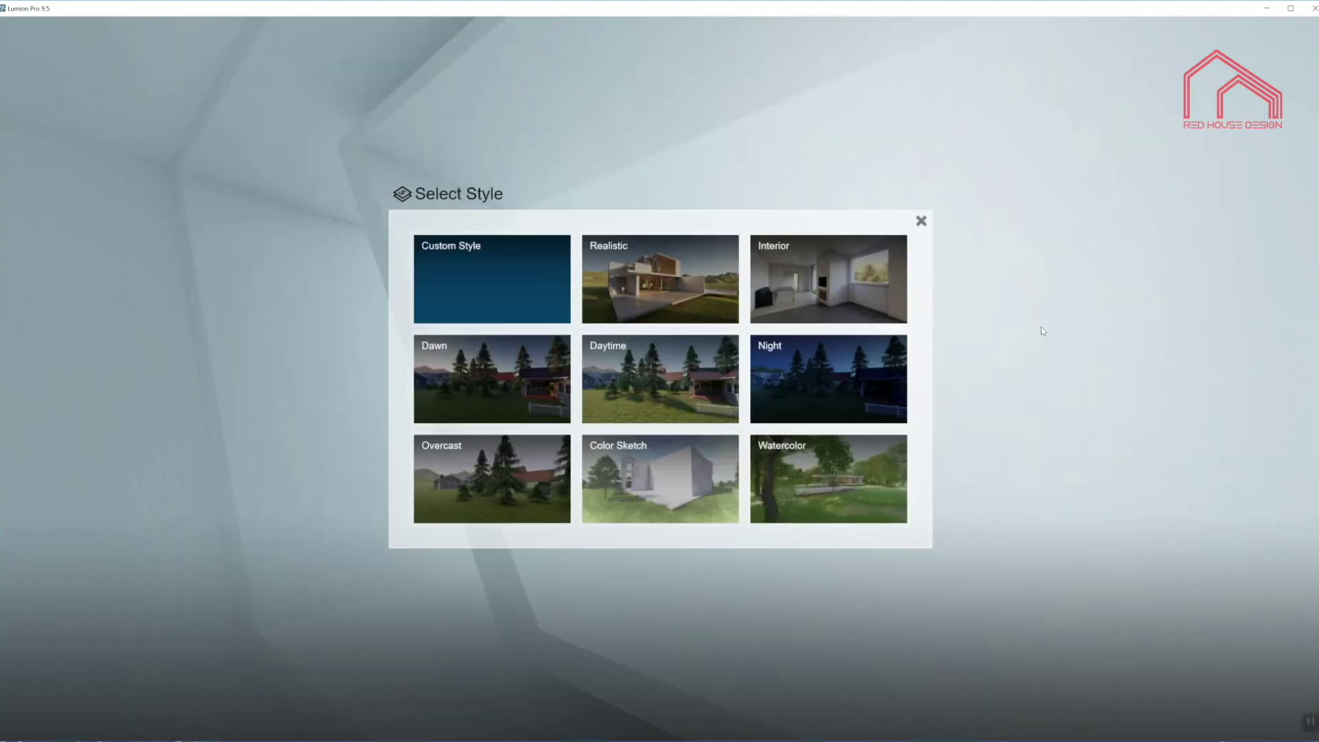
click(814, 282)
- Add the Analog Color Lab and Precipitation effects to the photo
click(31, 114)
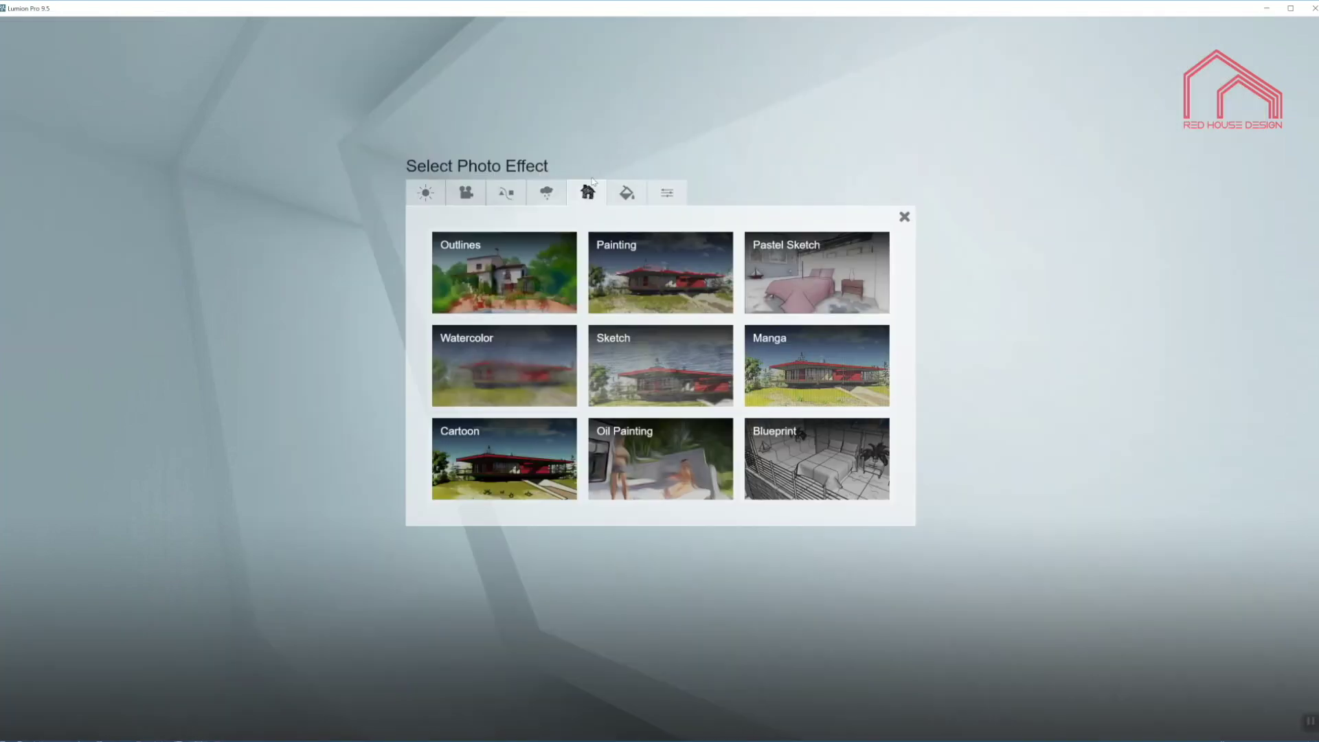
click(626, 193)
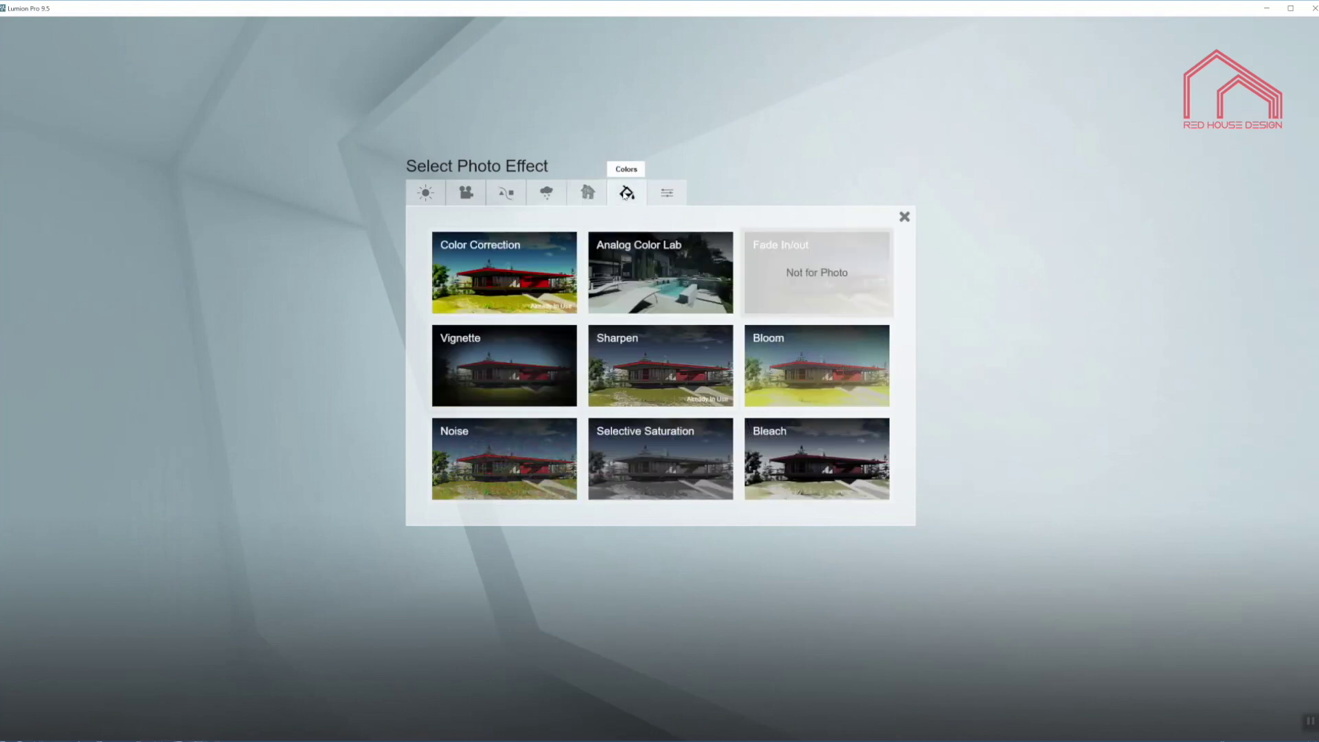
click(663, 280)
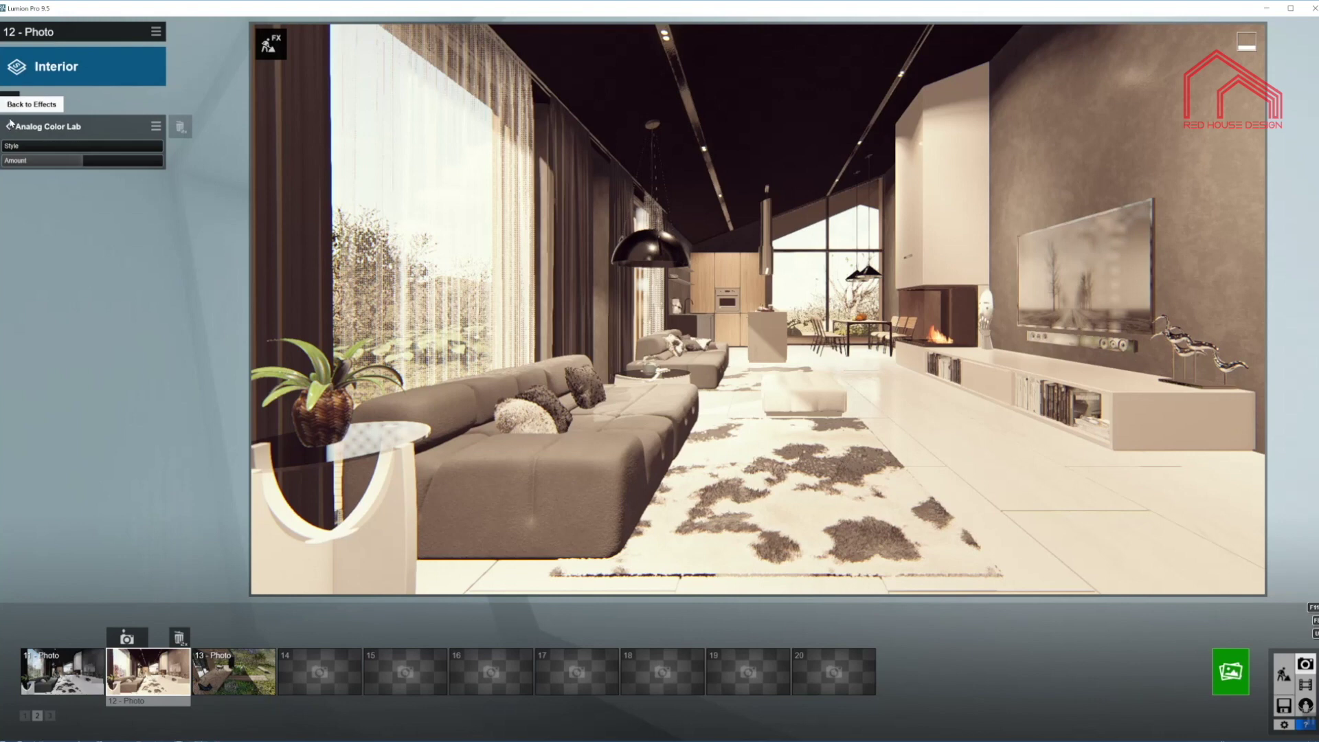
click(10, 93)
click(175, 127)
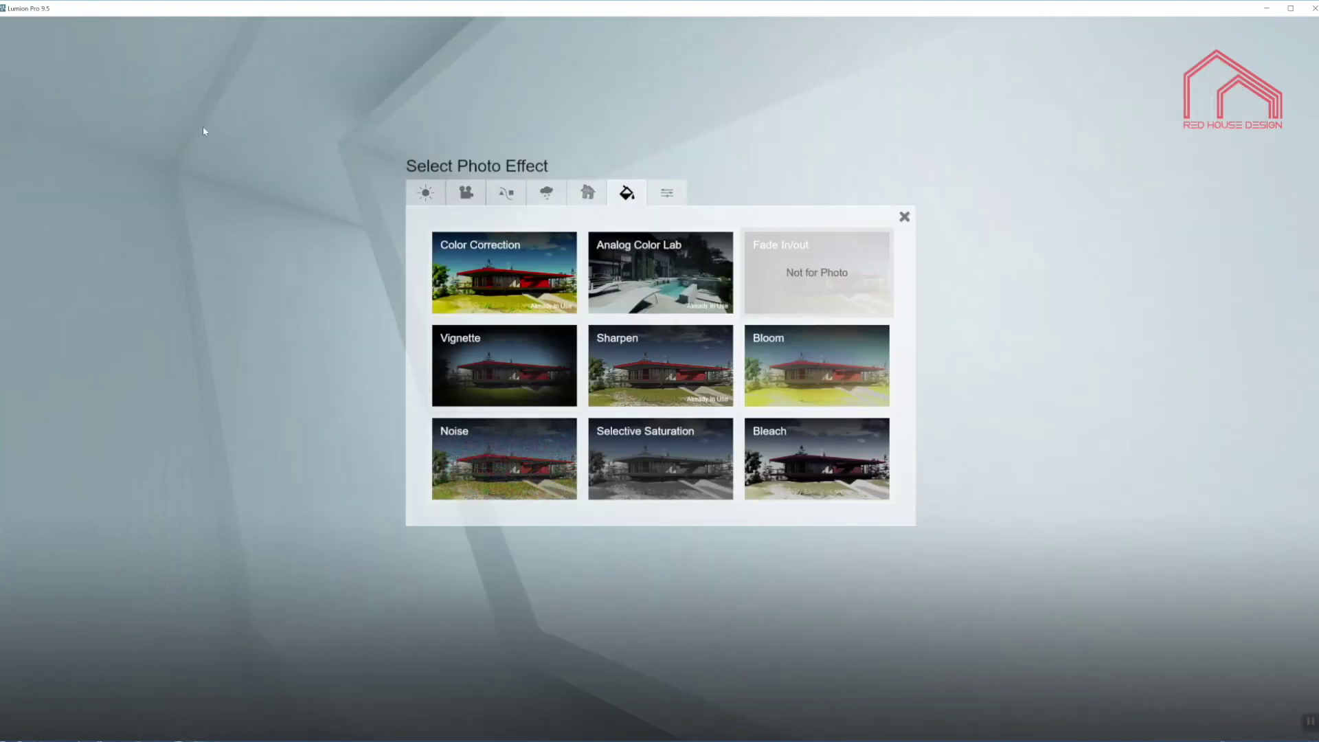
click(547, 194)
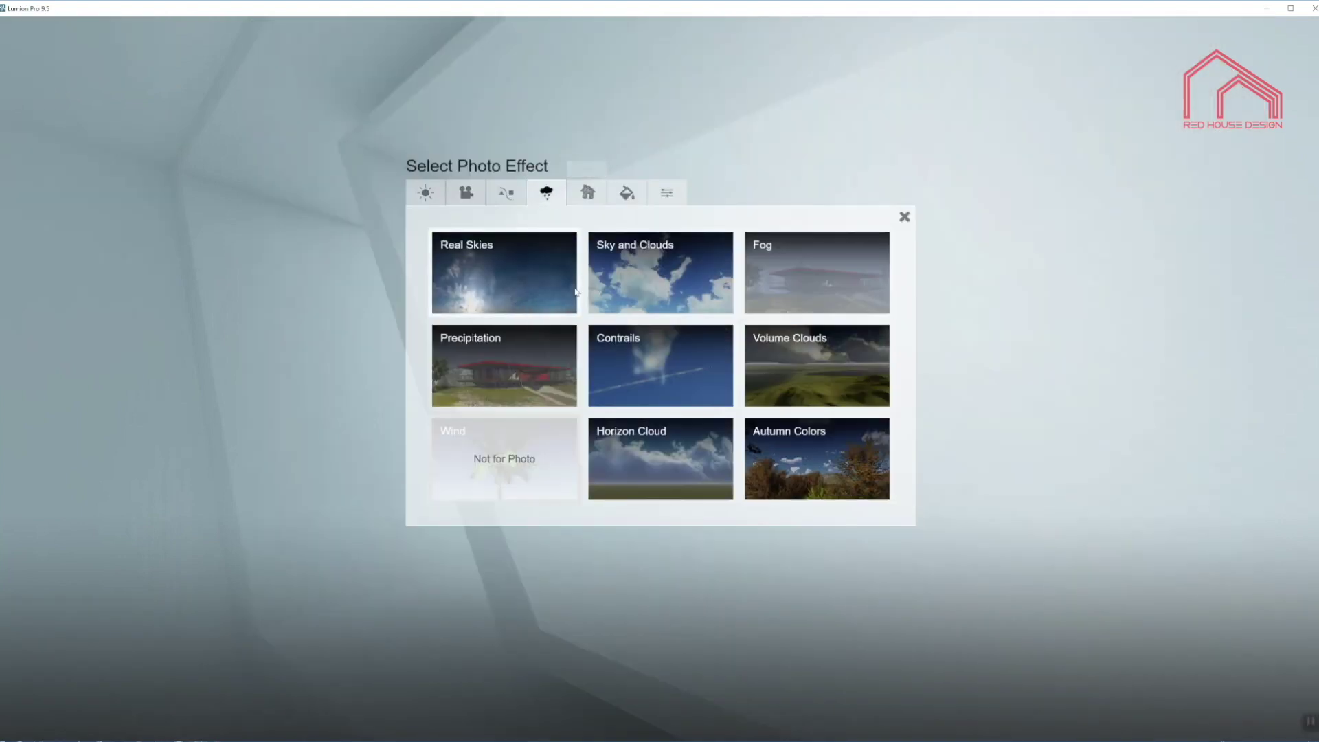
click(531, 365)
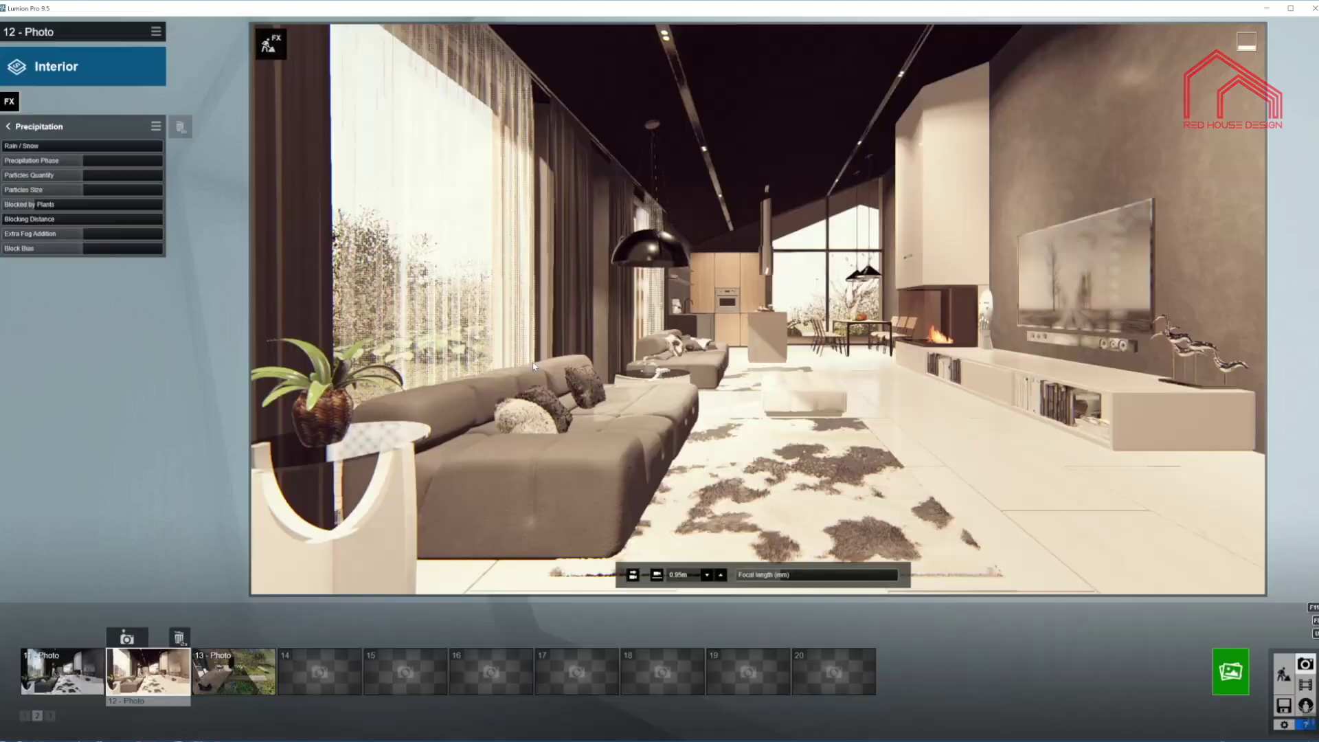
click(7, 128)
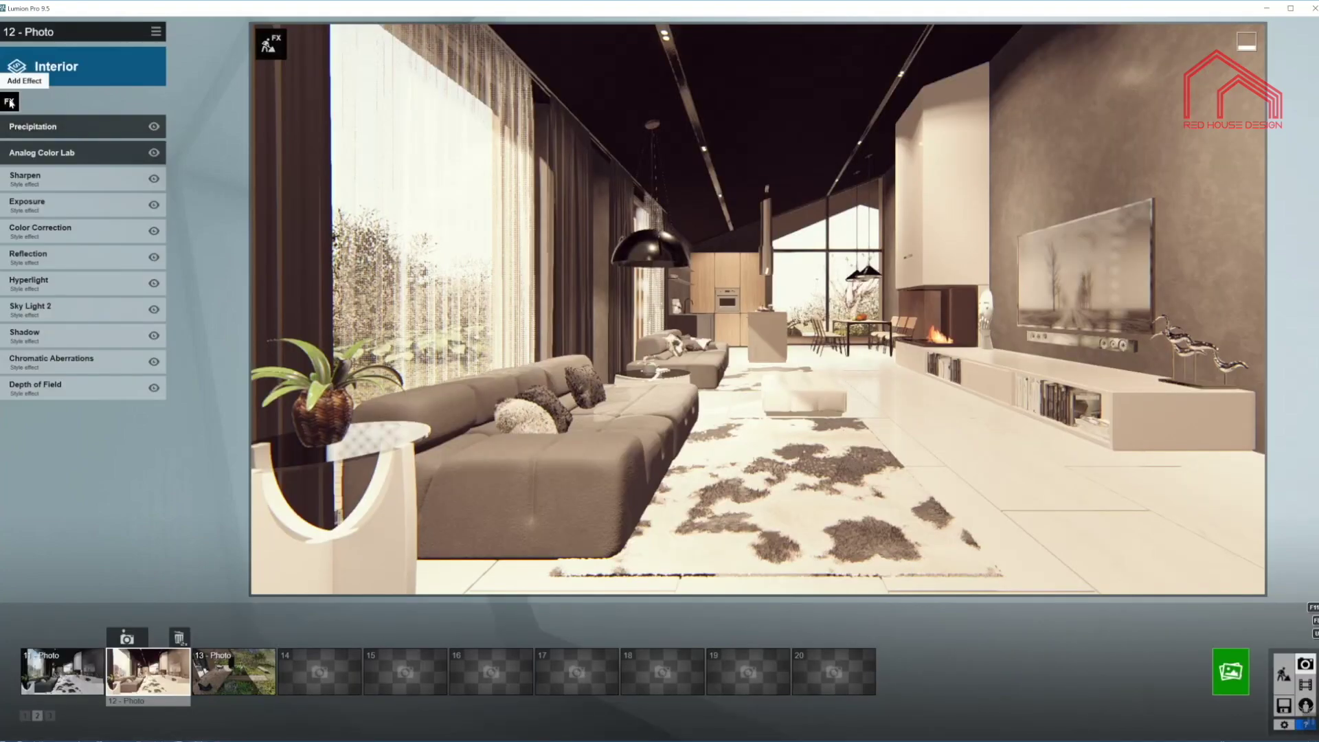
- Add Lens Flare and Volumetric Sunlight effects, then switch Volumetric Sunlight off
click(20, 120)
click(466, 195)
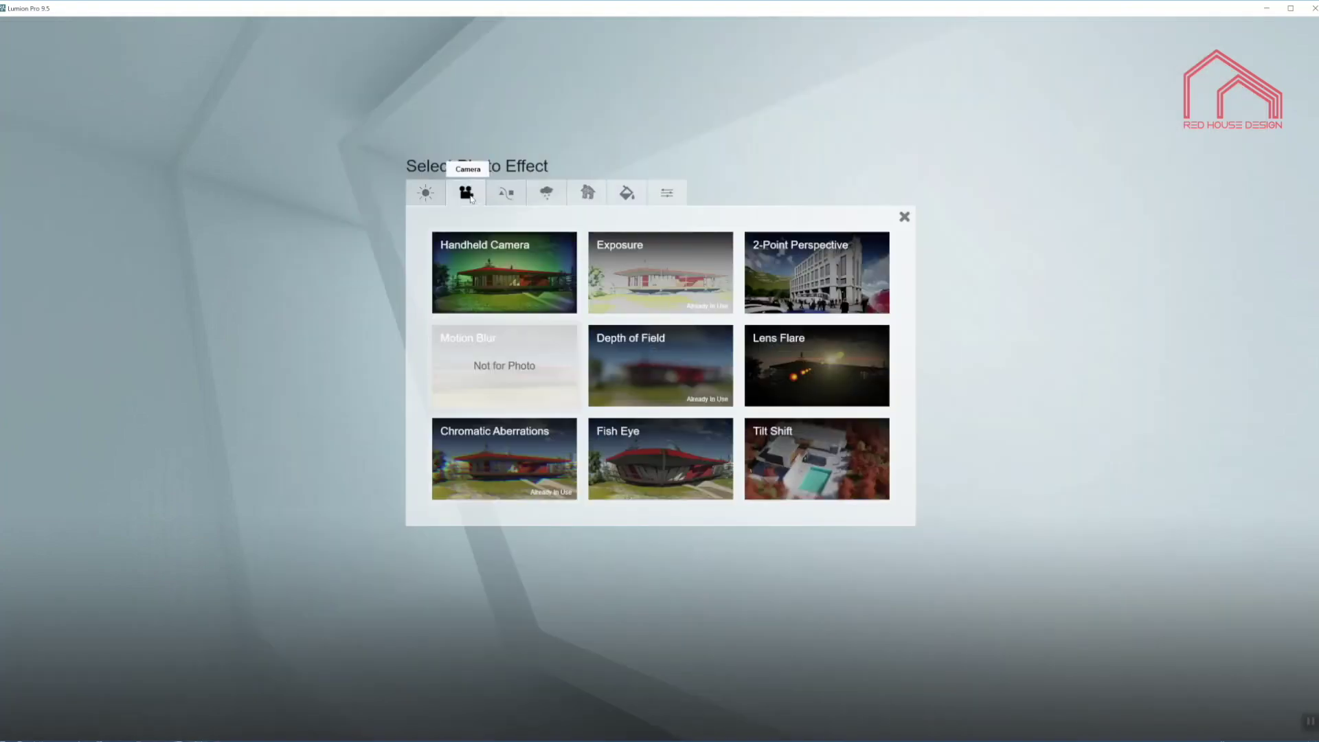
click(846, 350)
click(7, 127)
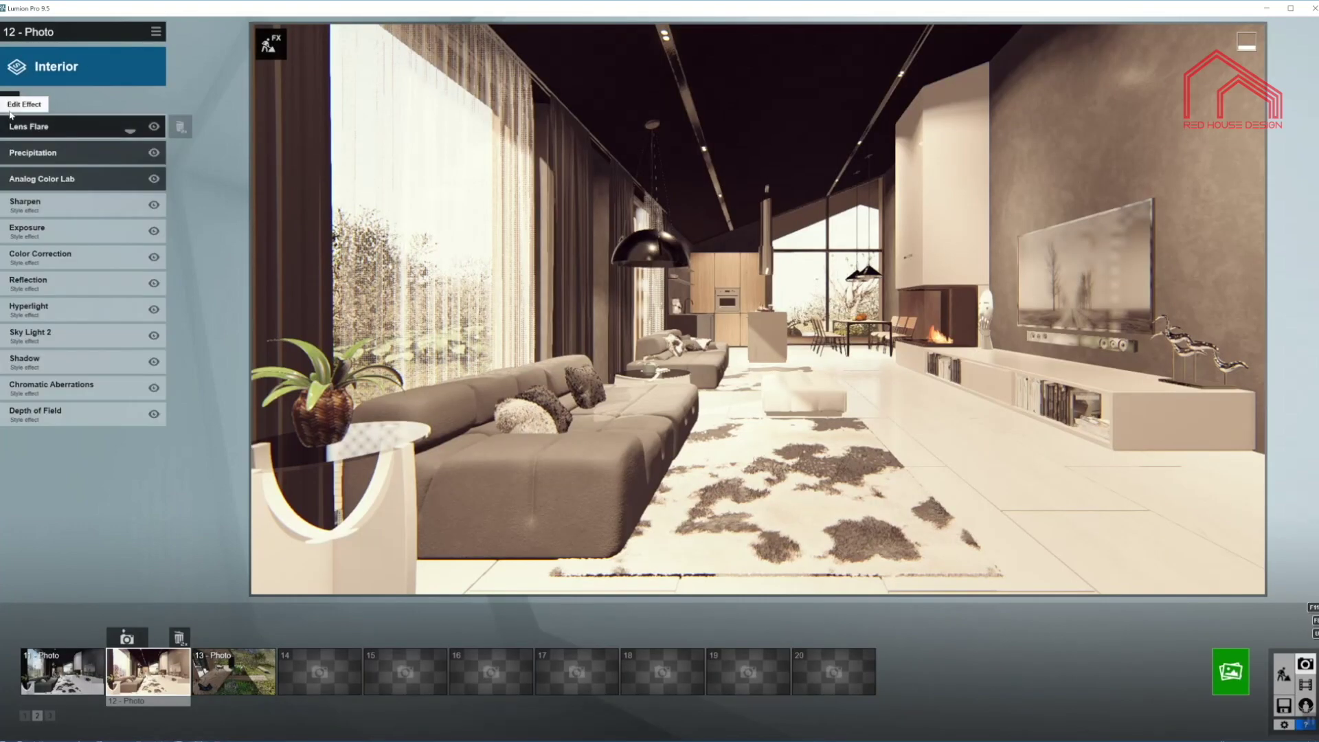
click(10, 103)
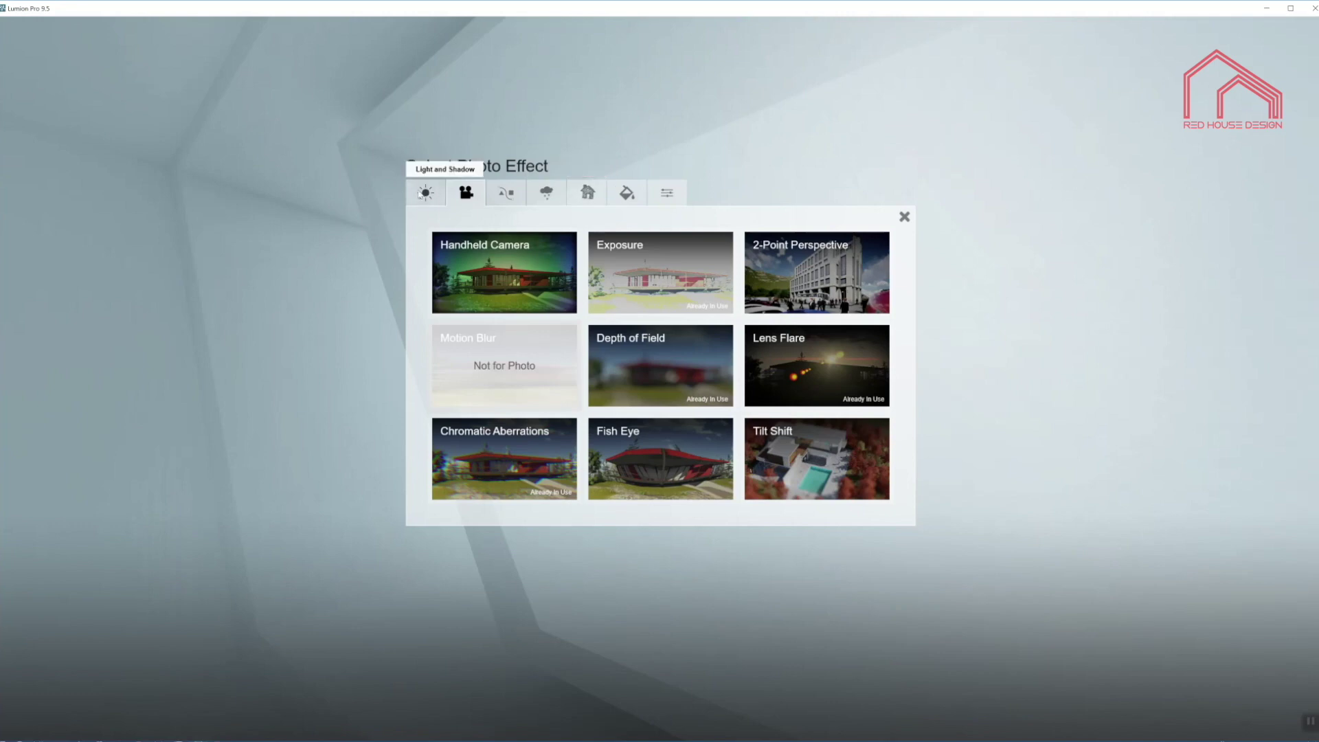
click(425, 194)
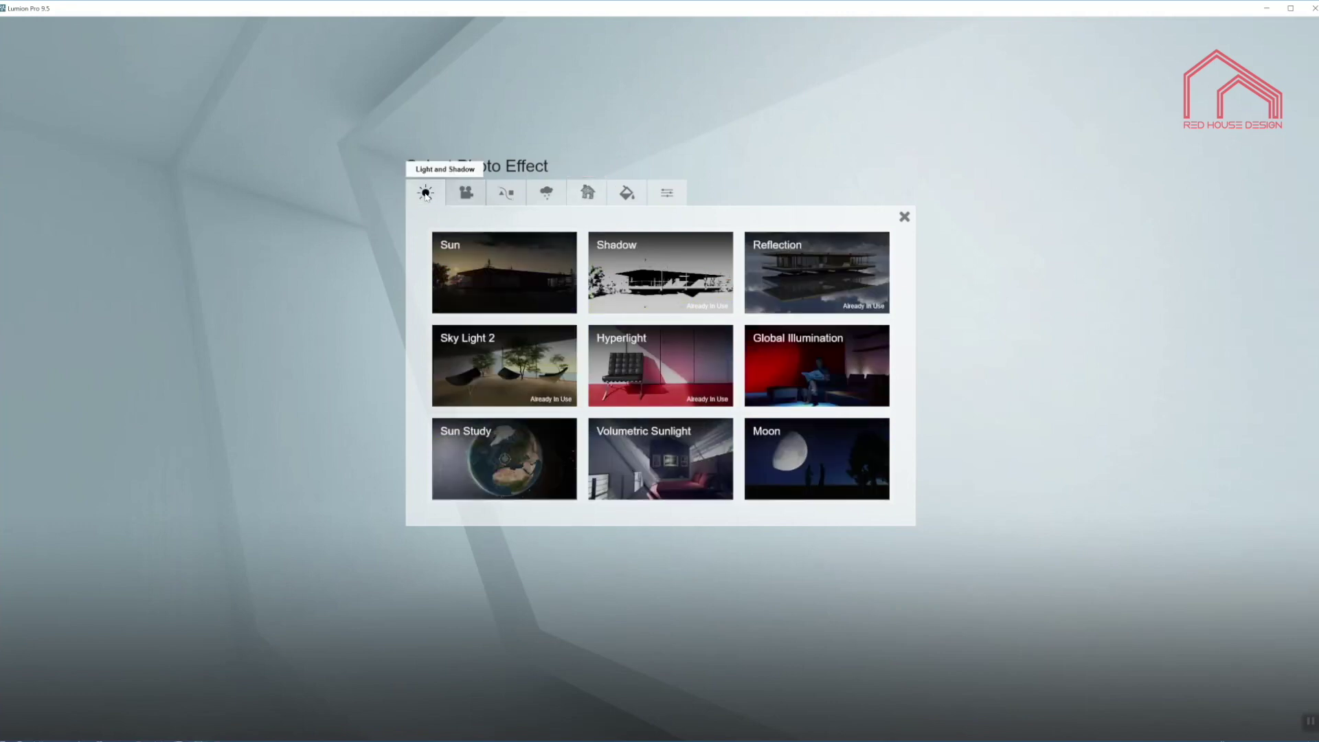
click(679, 460)
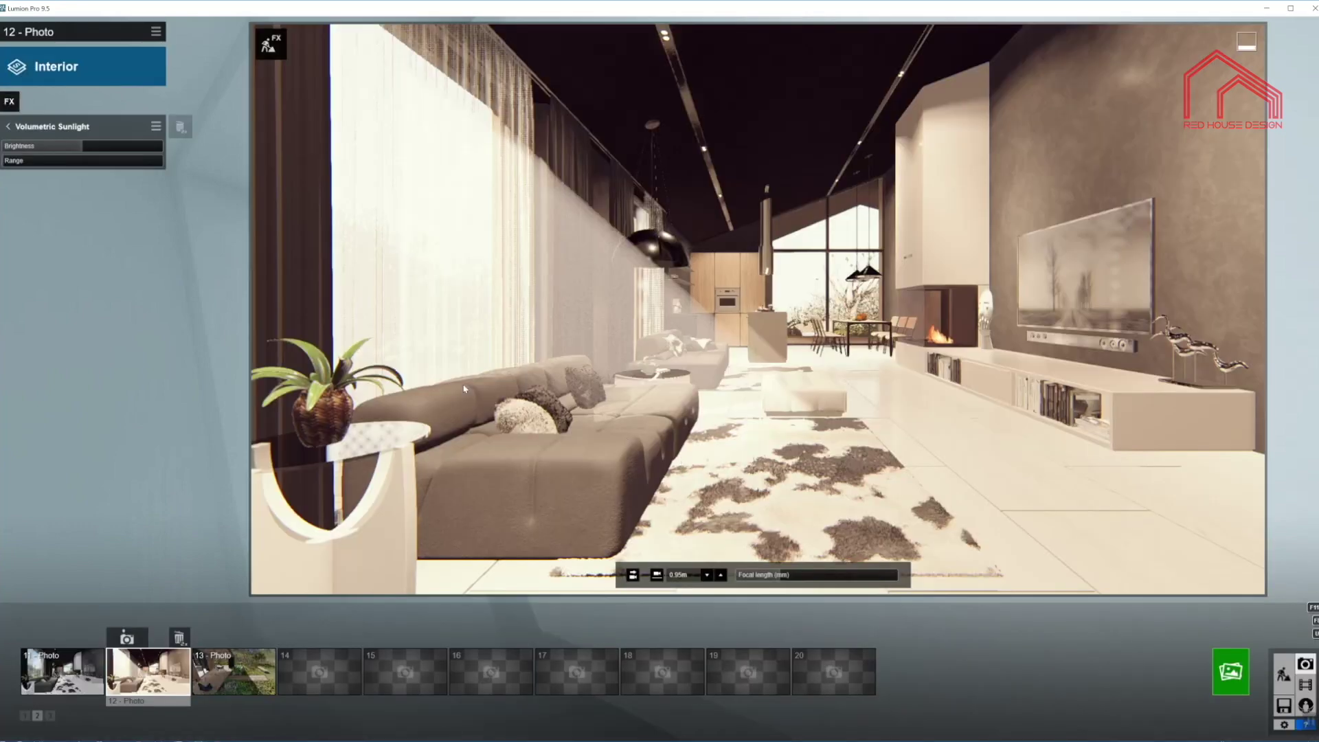
click(9, 124)
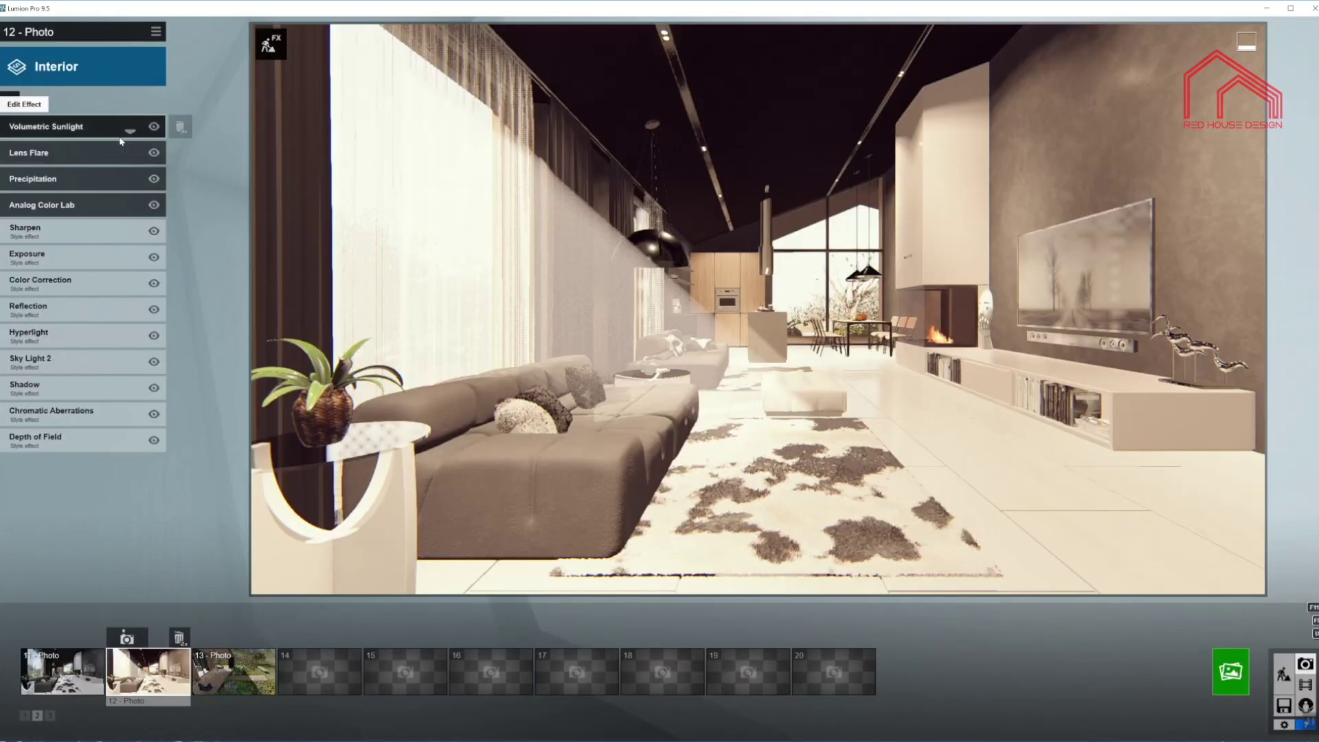
click(155, 128)
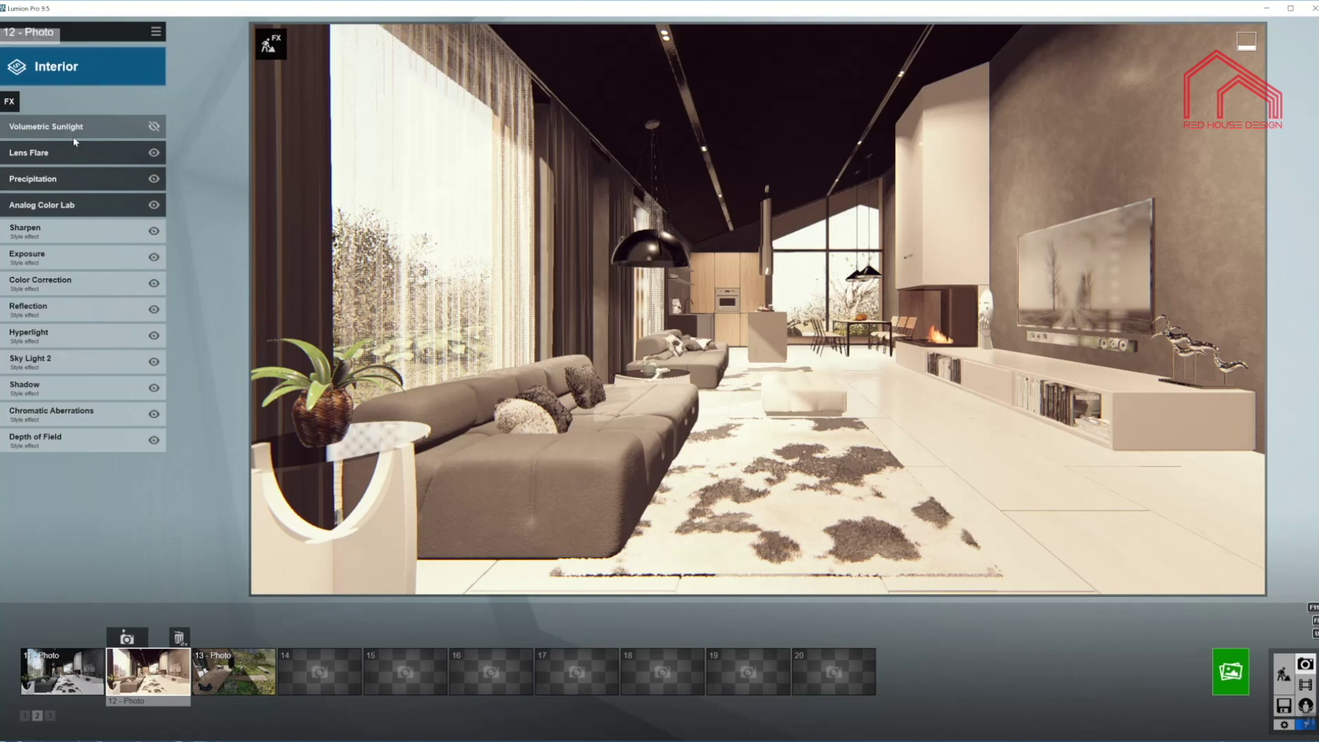
- Set Precipitation Rain/Snow fully to snow and the precipitation phase to 0.6
click(80, 180)
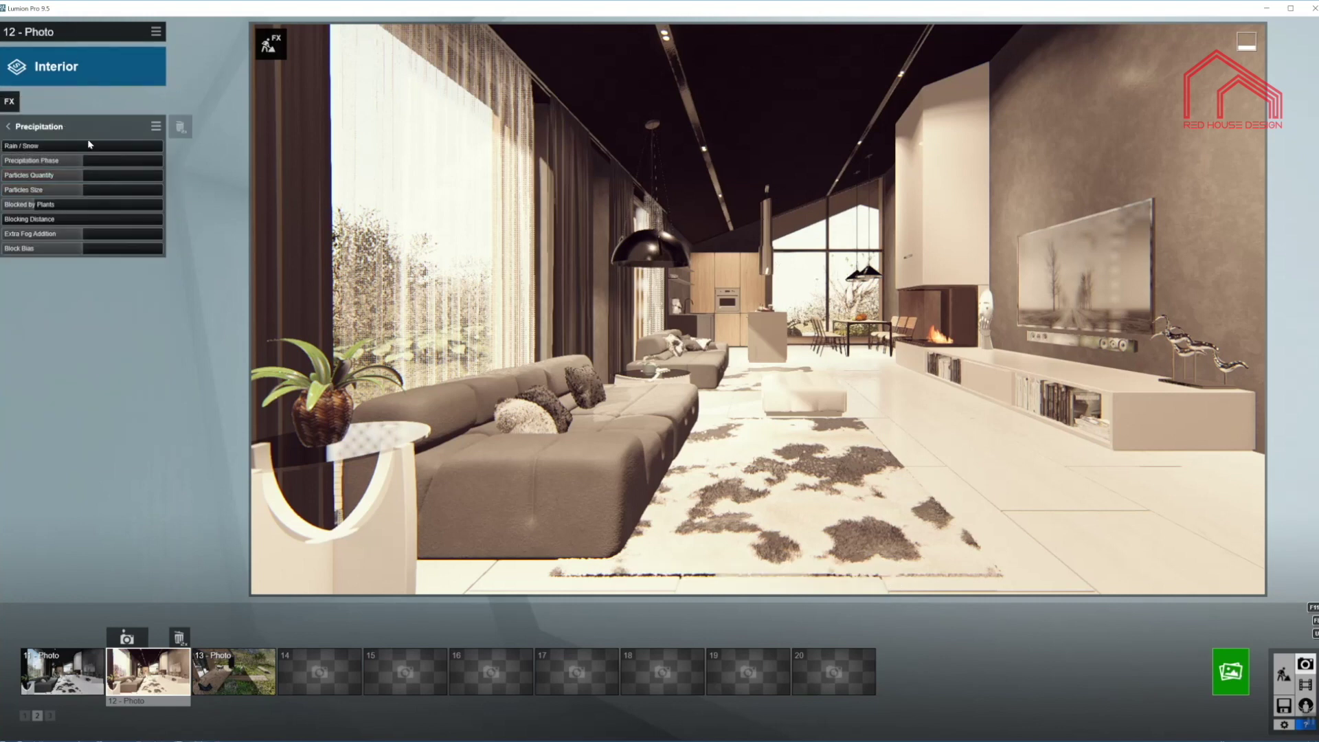
drag(11, 150, 194, 150)
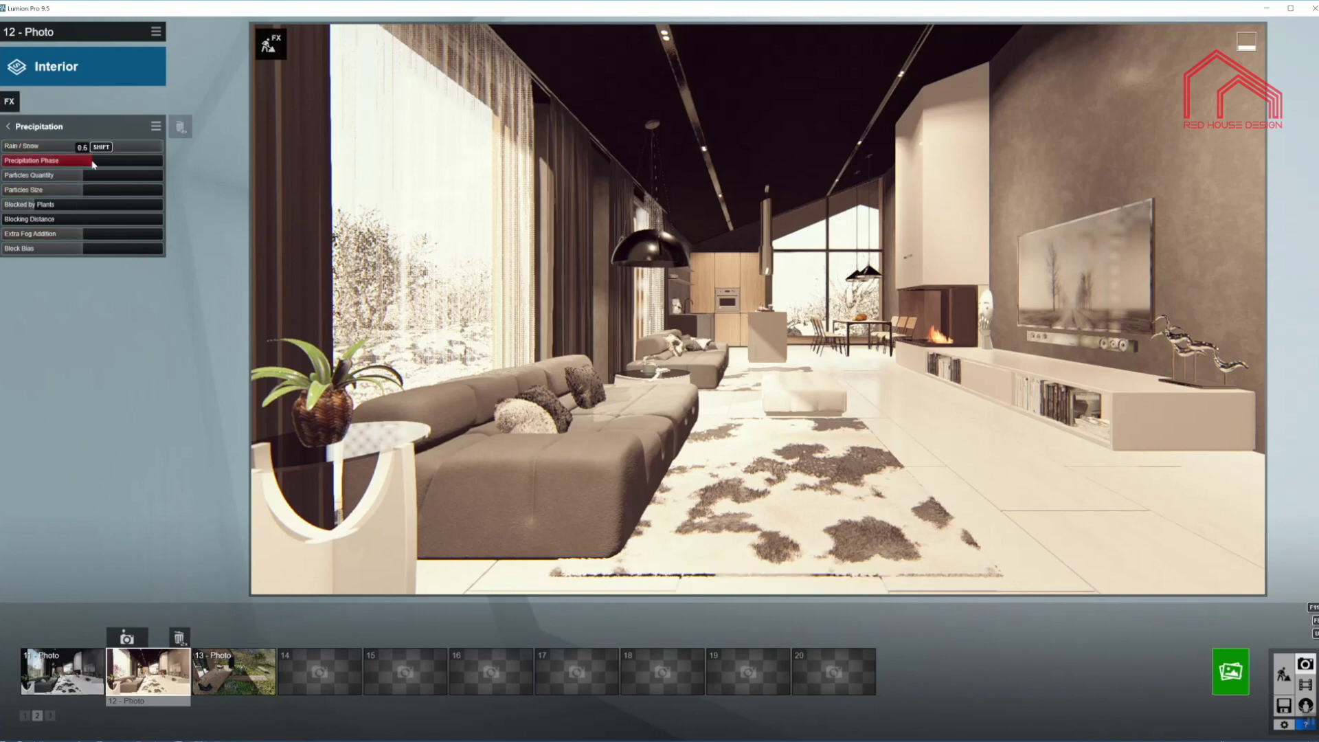
drag(93, 164, 97, 164)
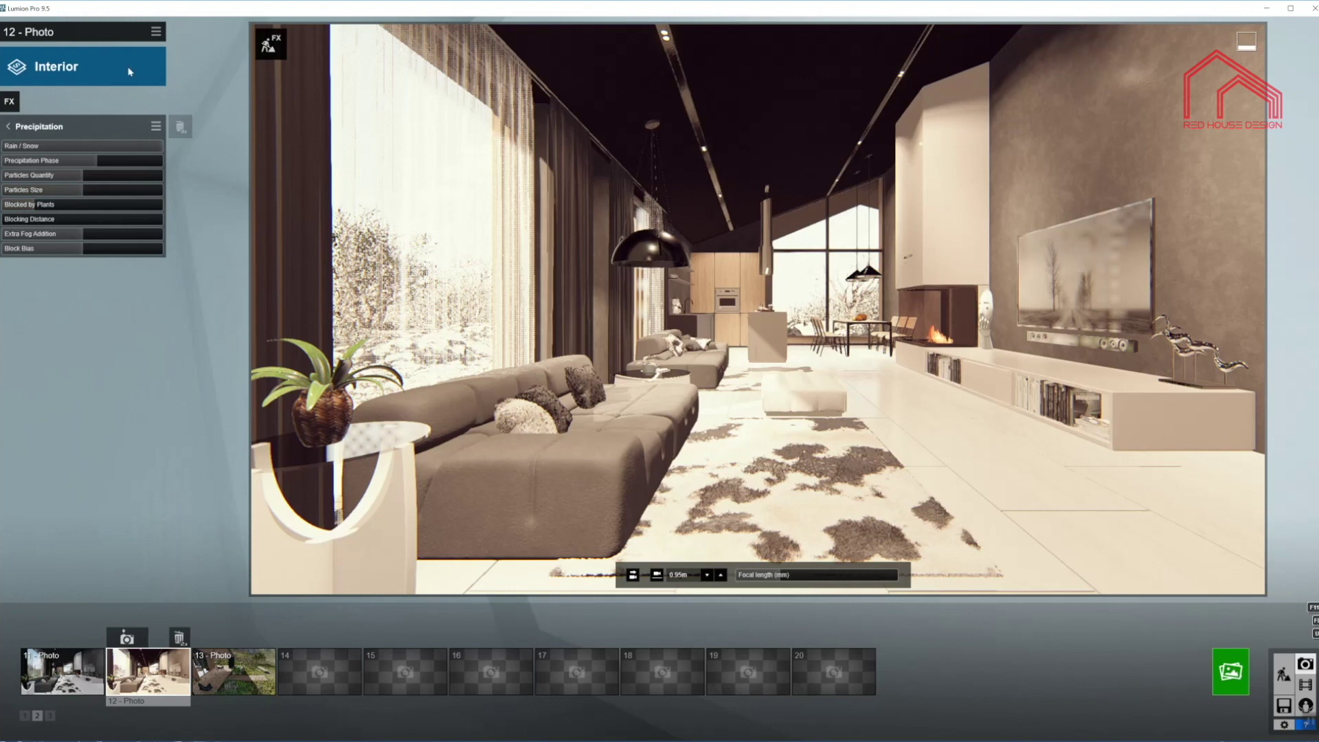
click(11, 127)
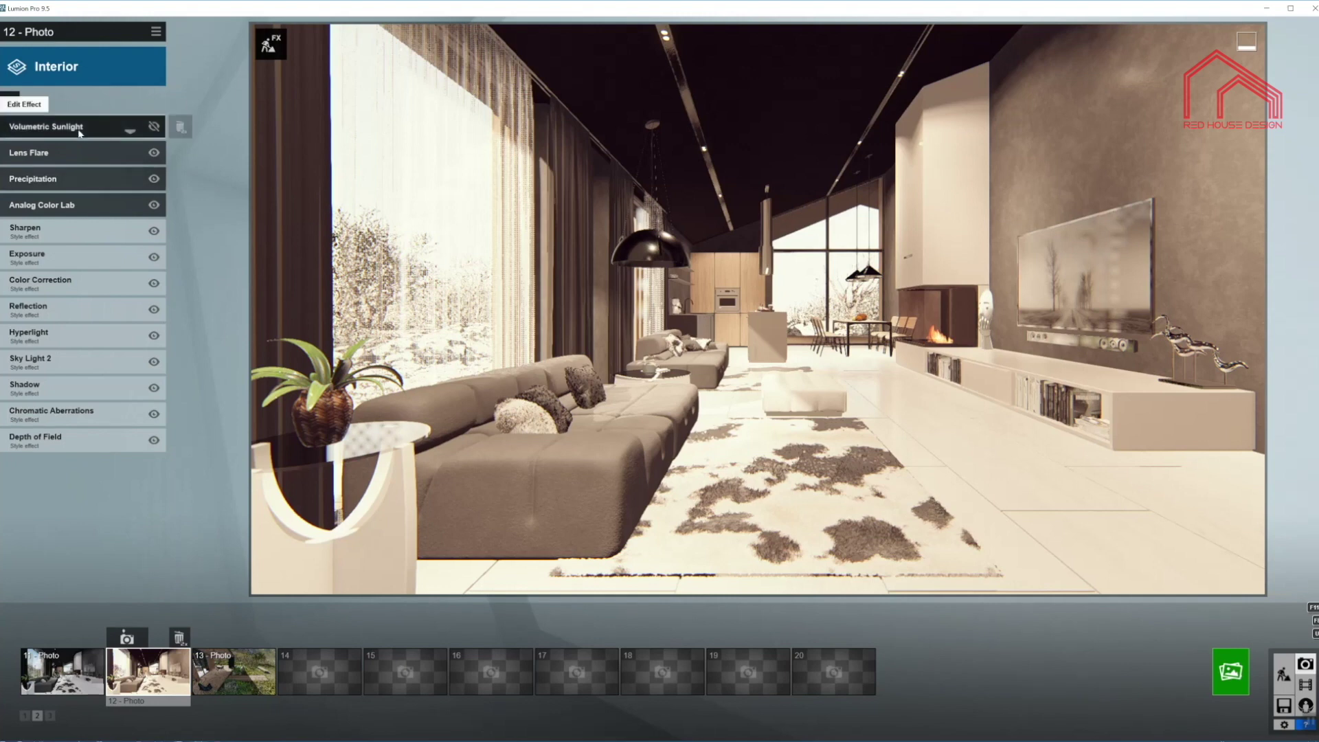
- Set Analog Color Lab style to 0.7 and lower its amount to 0.5
click(83, 210)
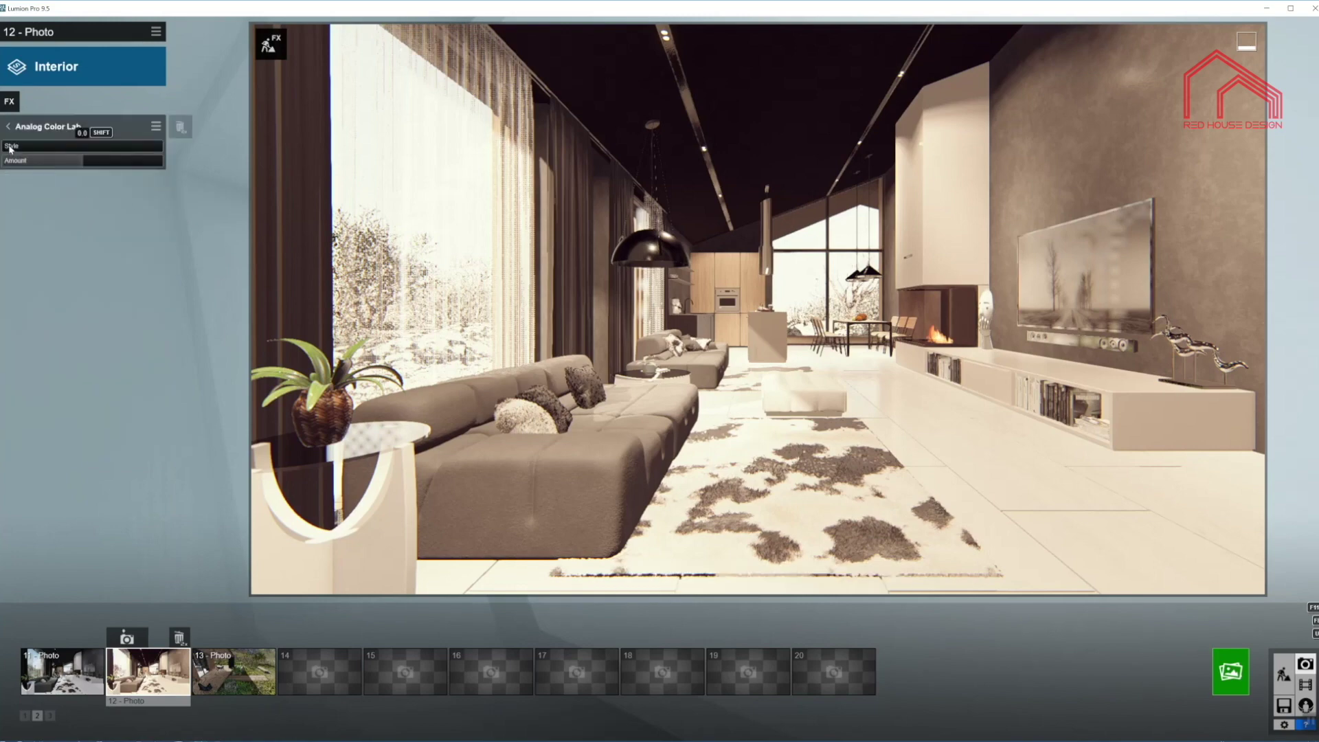
mouse_move(21, 149)
mouse_down()
mouse_move(90, 159)
mouse_move(21, 149)
mouse_move(34, 149)
mouse_up()
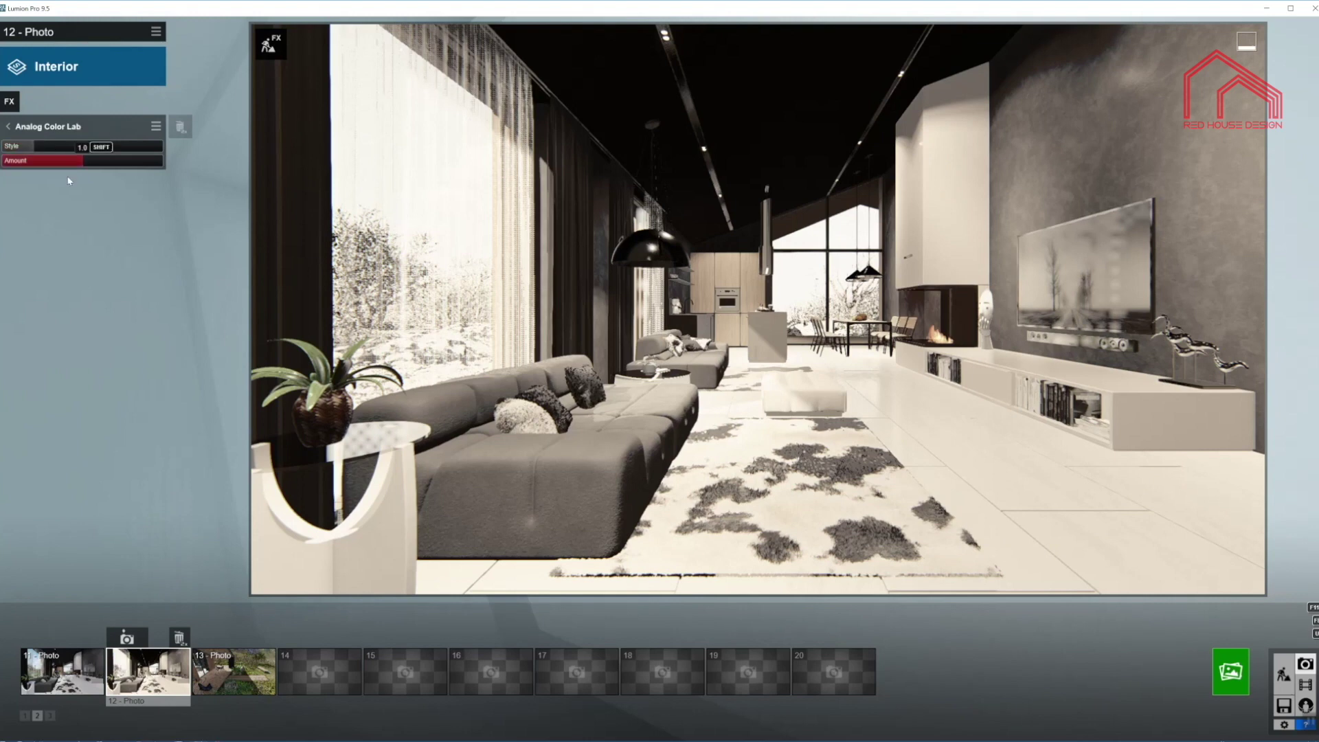
drag(85, 163, 24, 162)
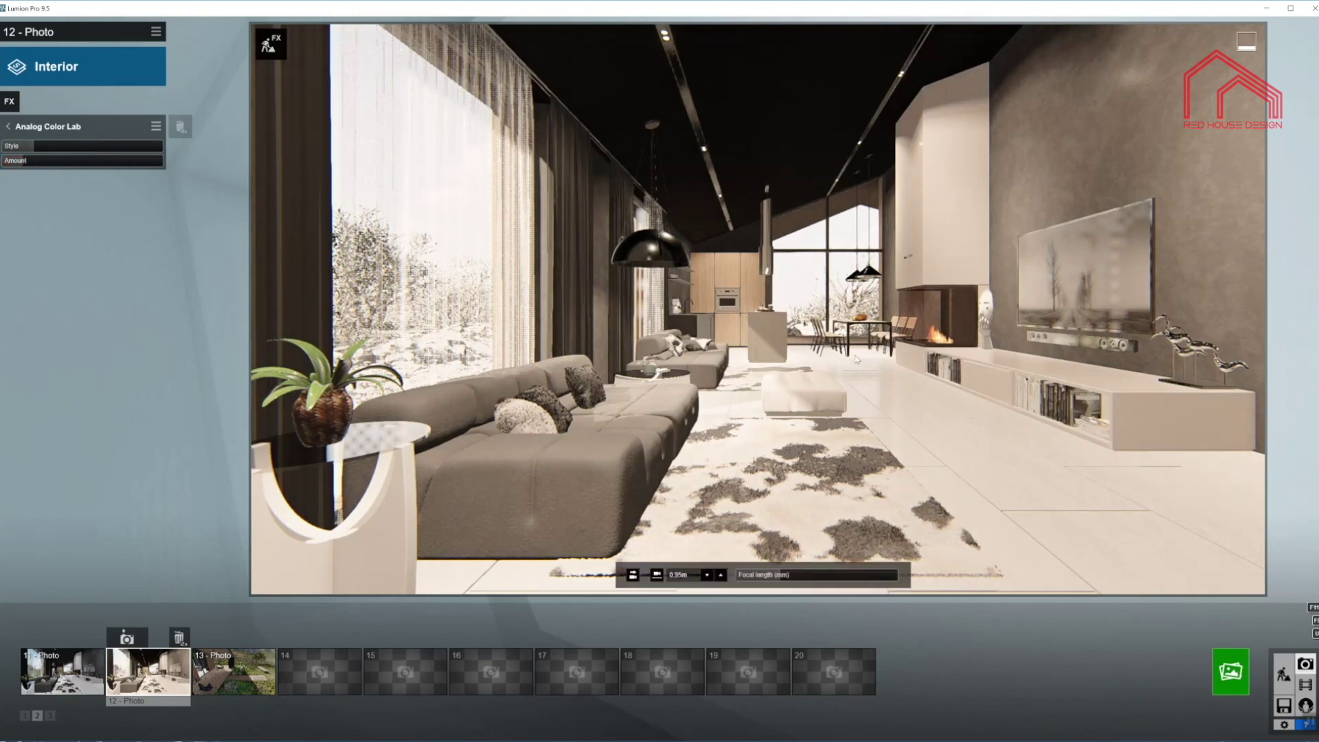
click(10, 100)
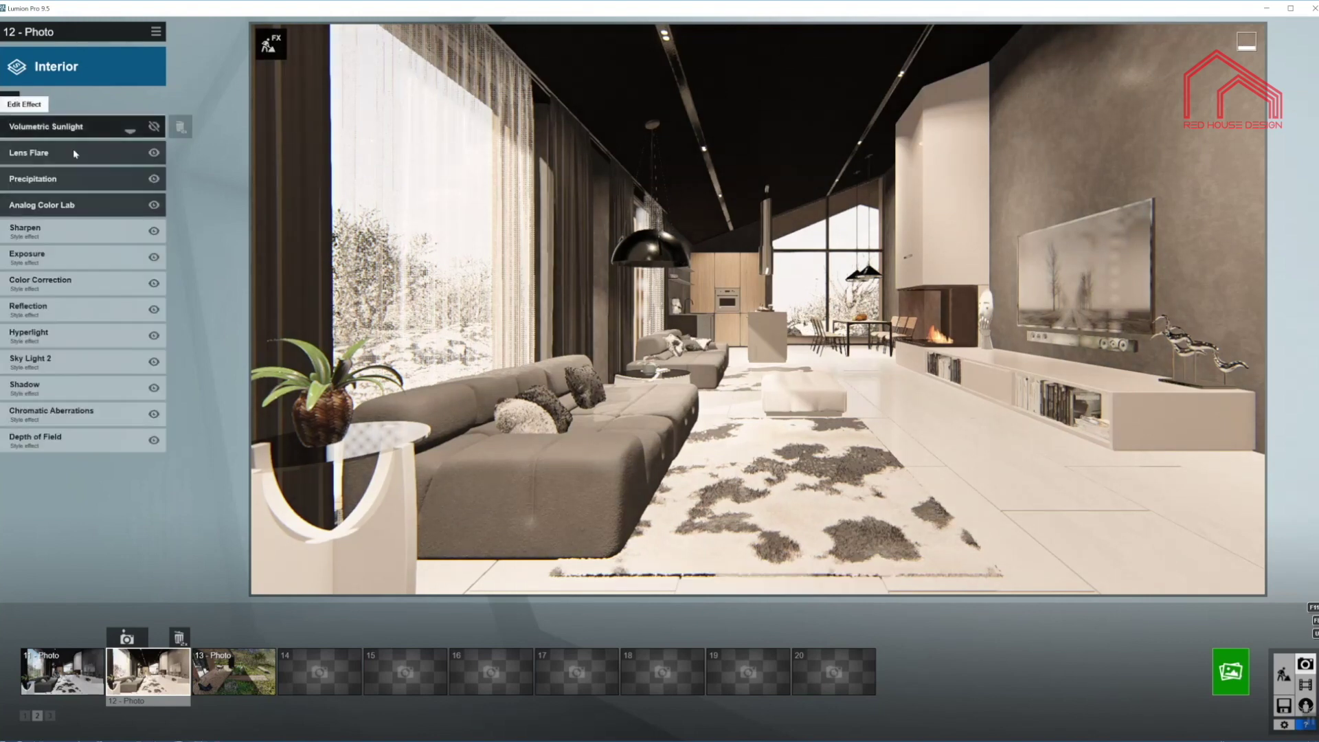
- Raise the Sharpen intensity to 0.2
click(82, 229)
drag(9, 148, 21, 148)
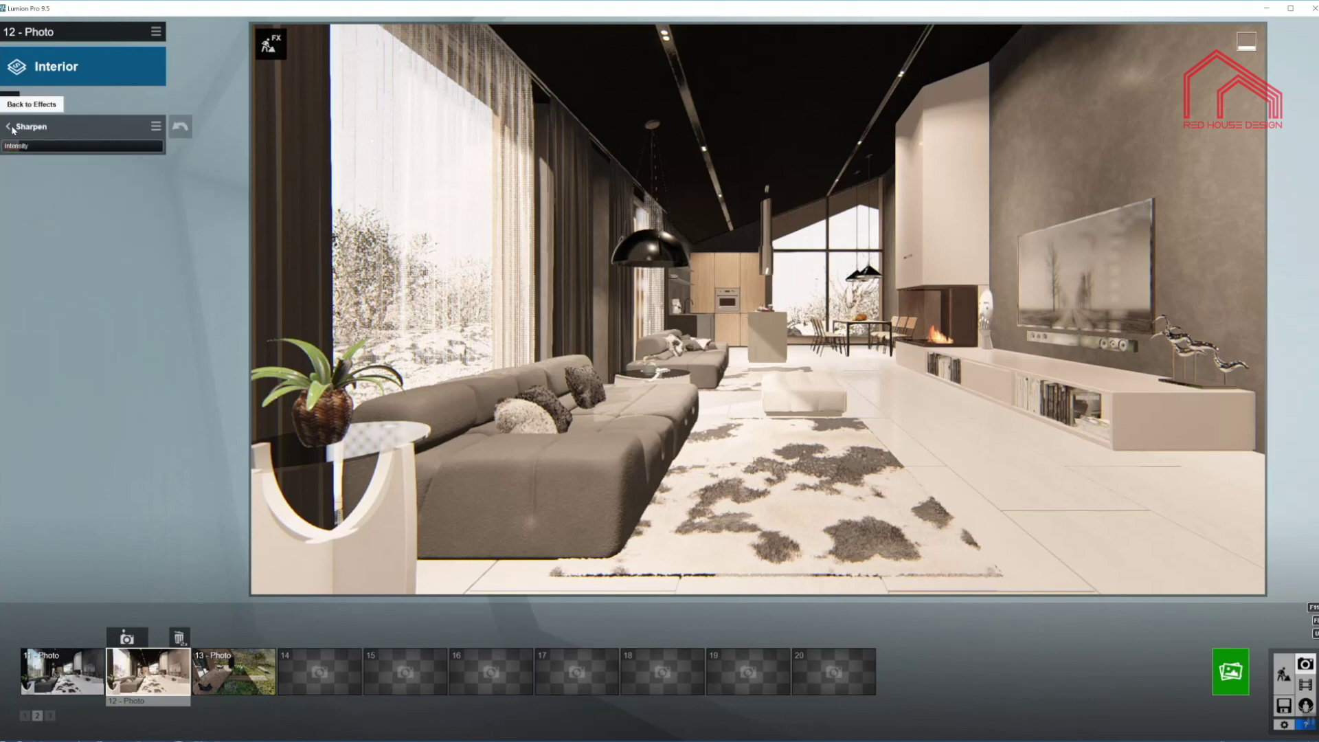
click(8, 126)
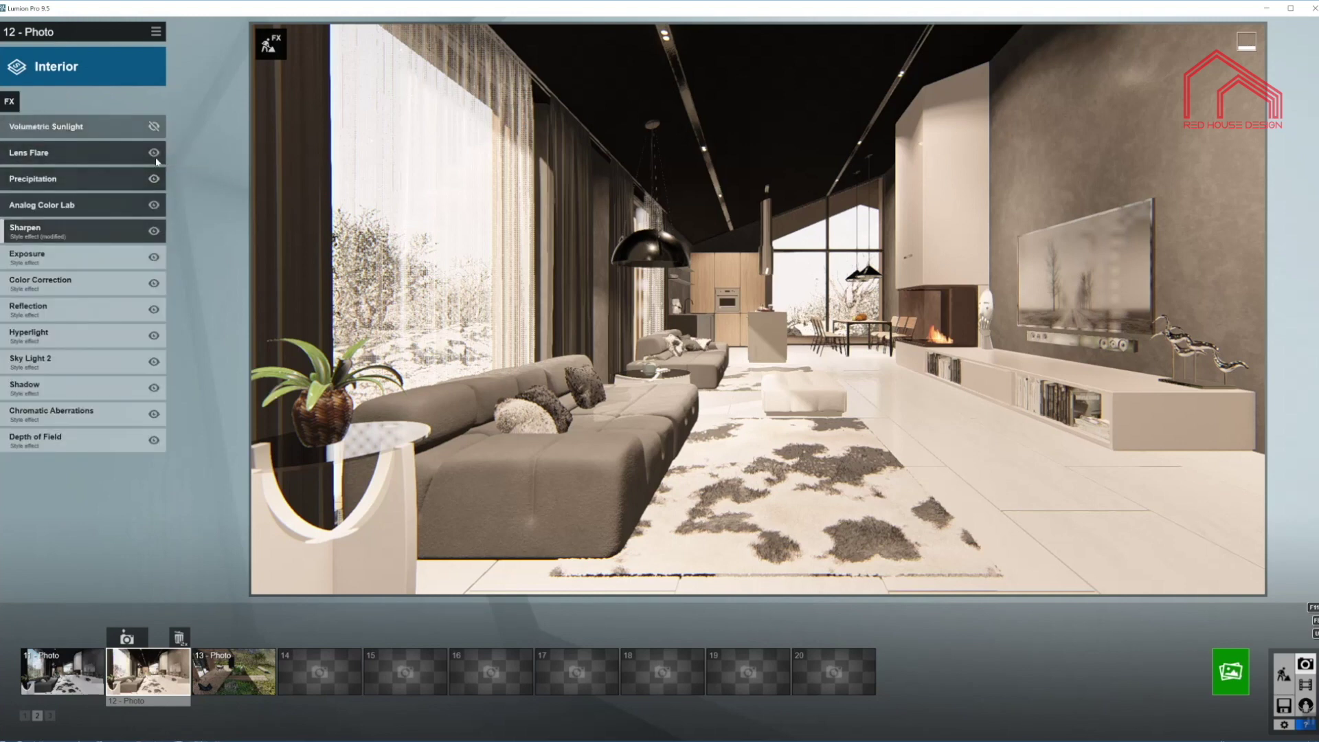
- In Color Correction, set temperature to 0.4 and vibrance to 0.4
click(96, 283)
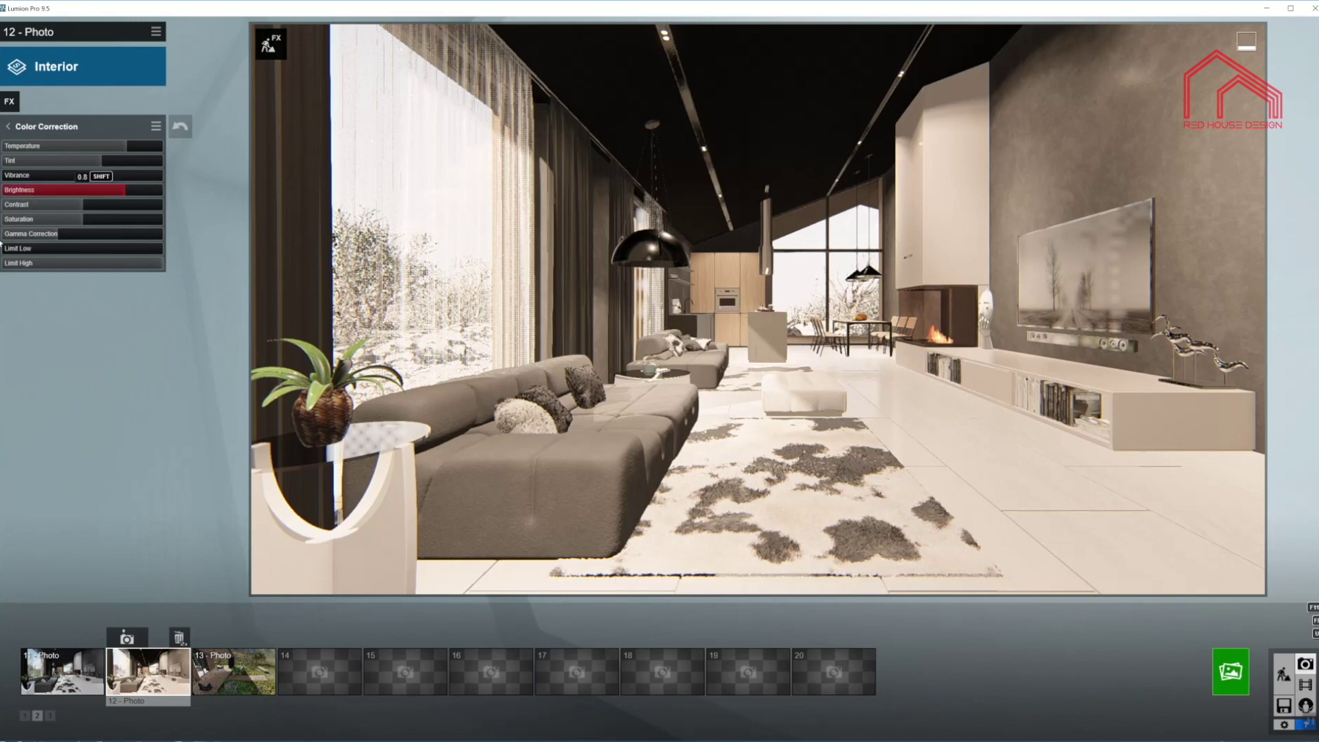
drag(125, 148, 116, 151)
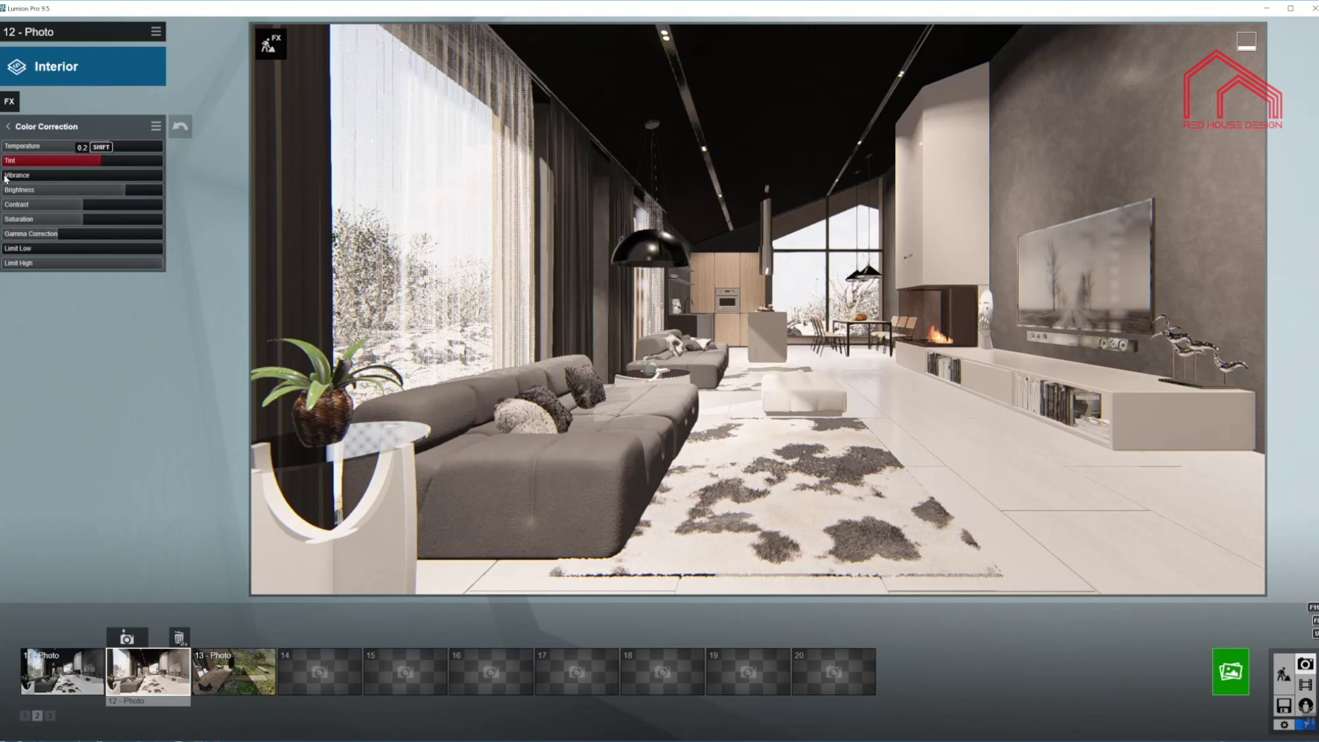
drag(36, 177, 38, 178)
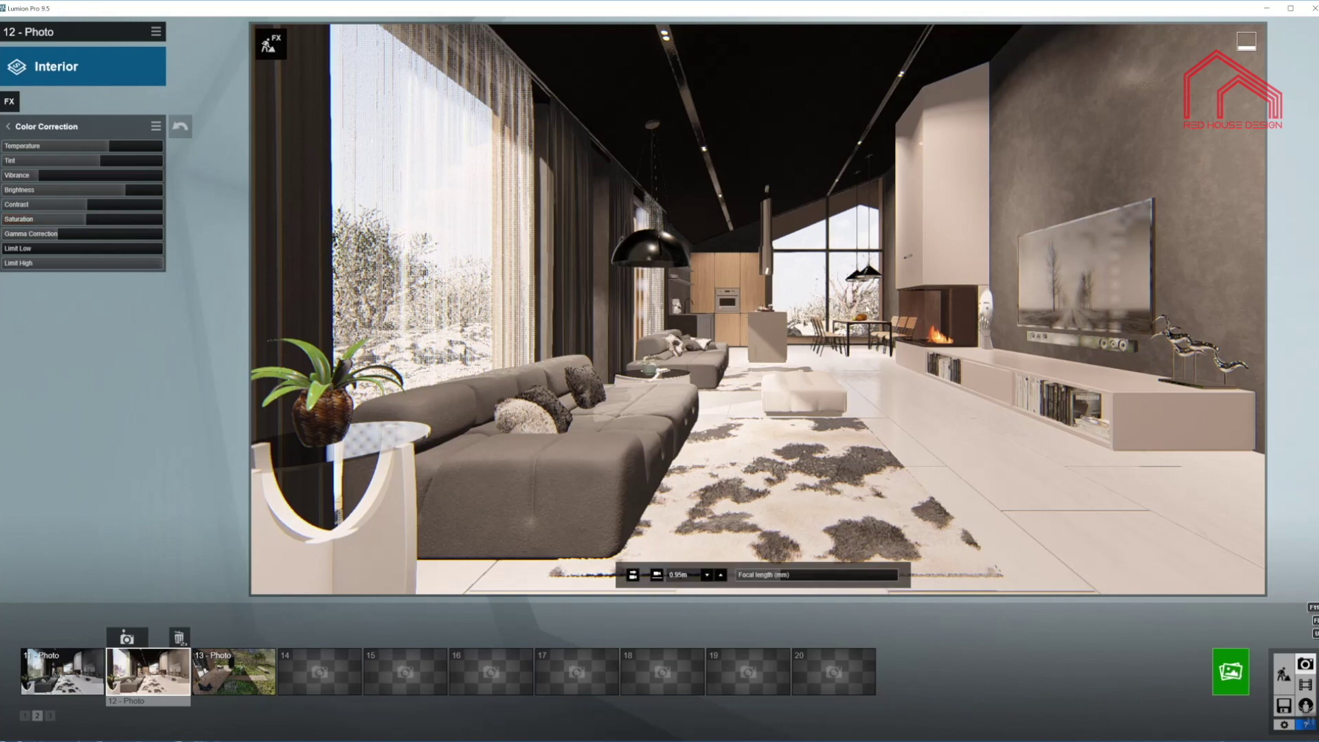
click(8, 126)
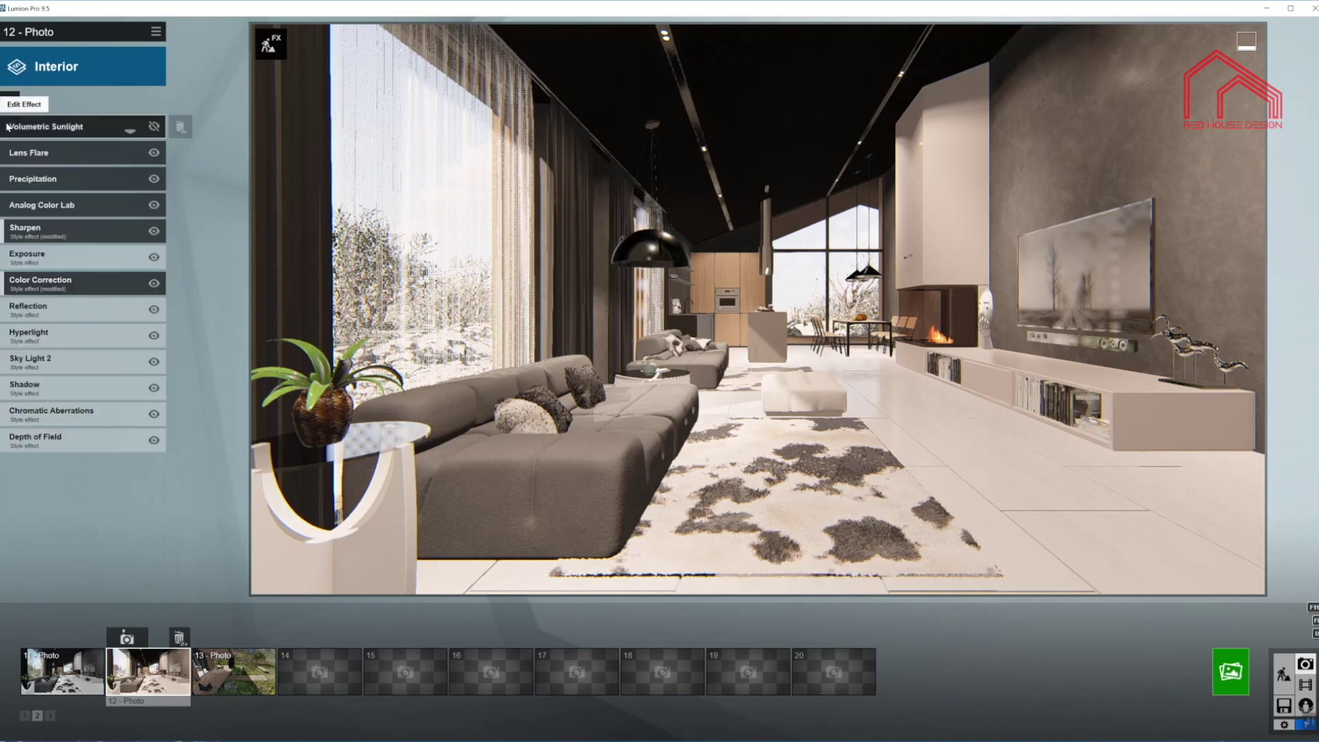
- In Reflection, add the window glass and fireplace glass as reflection planes
click(85, 315)
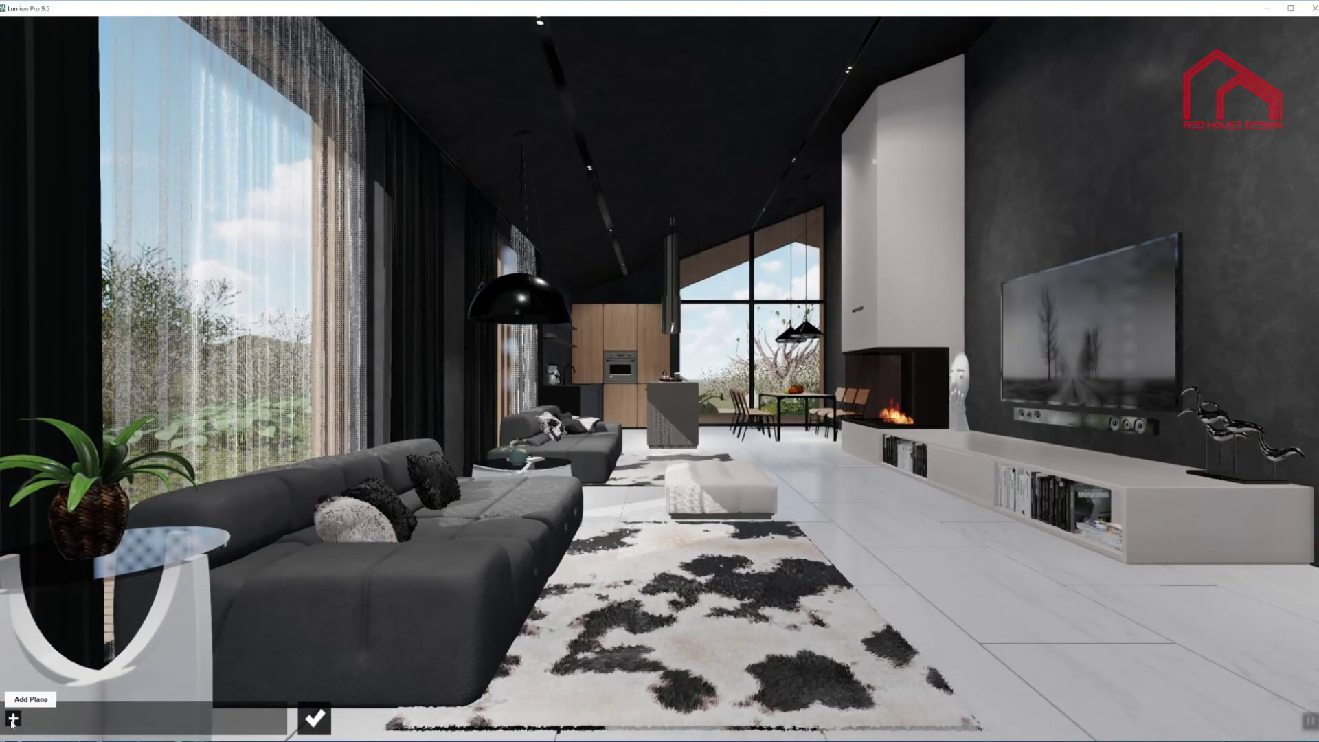
click(13, 718)
click(728, 330)
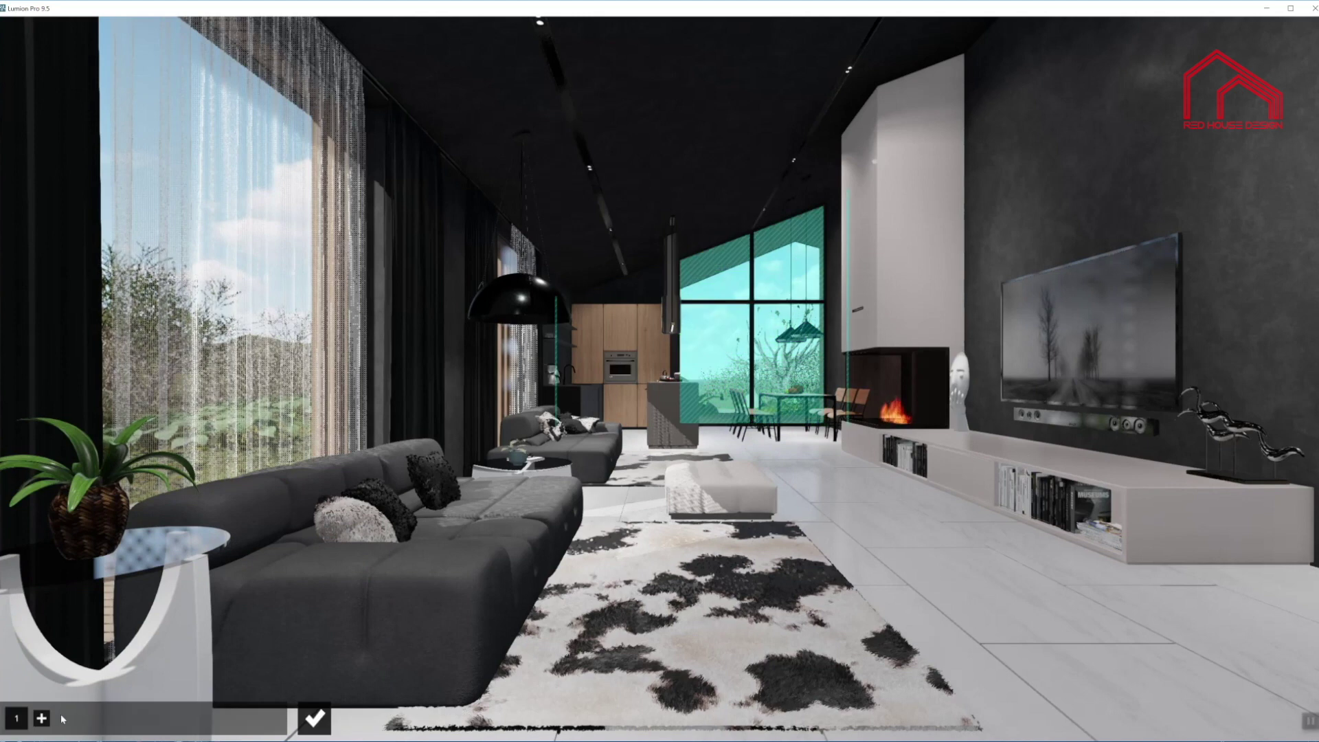
click(41, 718)
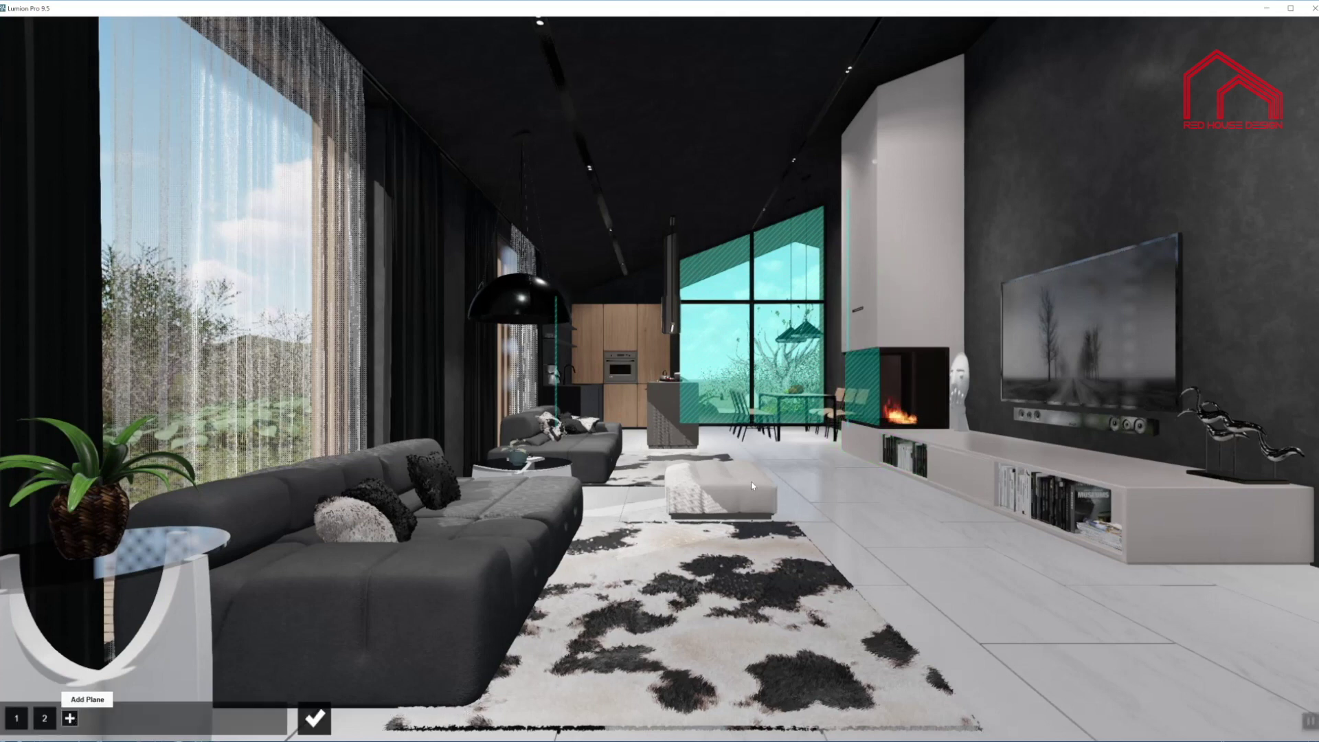
click(69, 718)
click(907, 391)
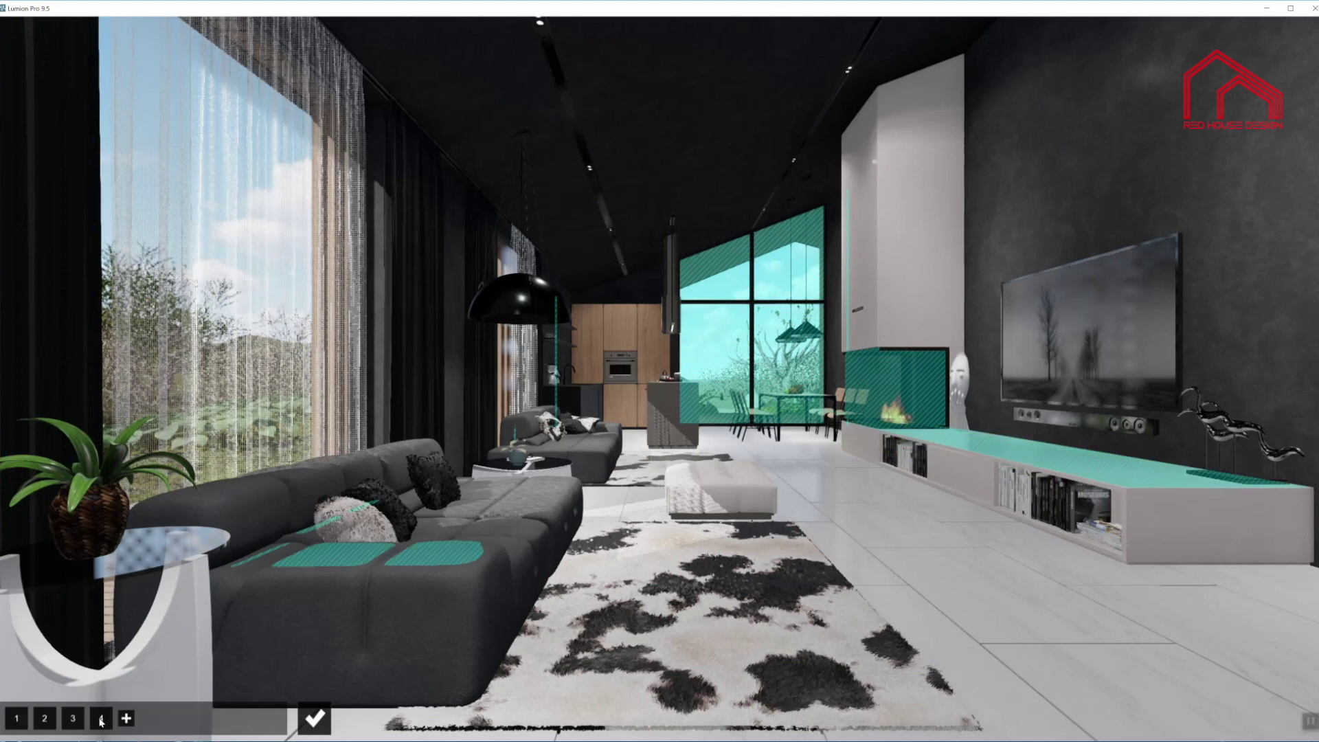
- Add both side tables, the floor and the TV screen as reflection planes, then confirm
click(127, 718)
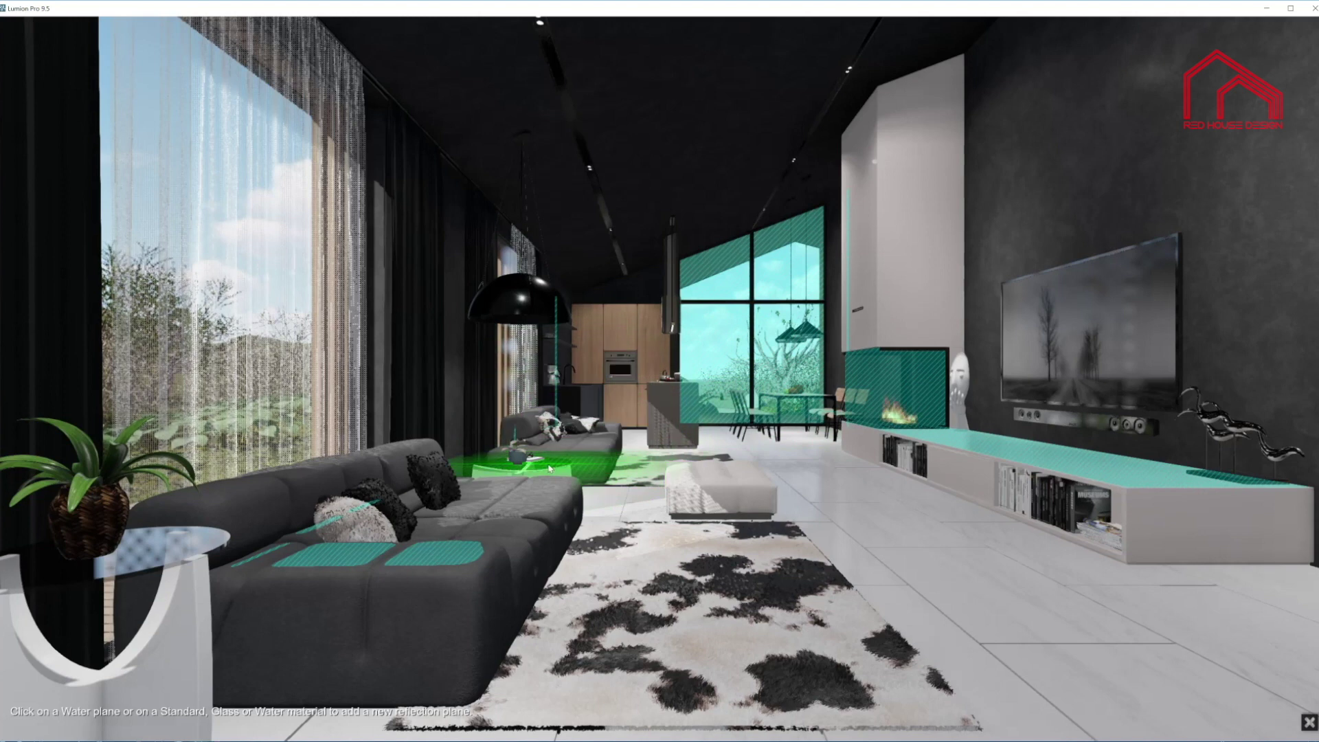
click(549, 470)
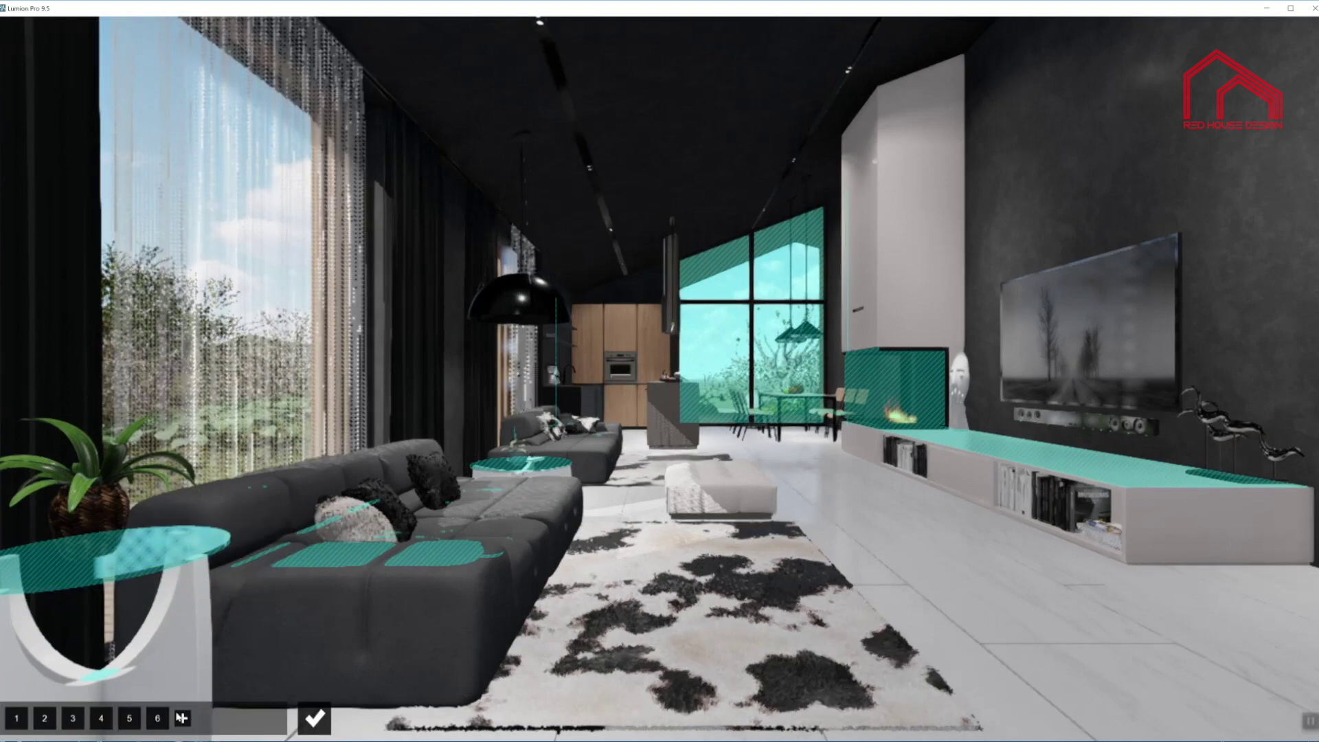
click(185, 719)
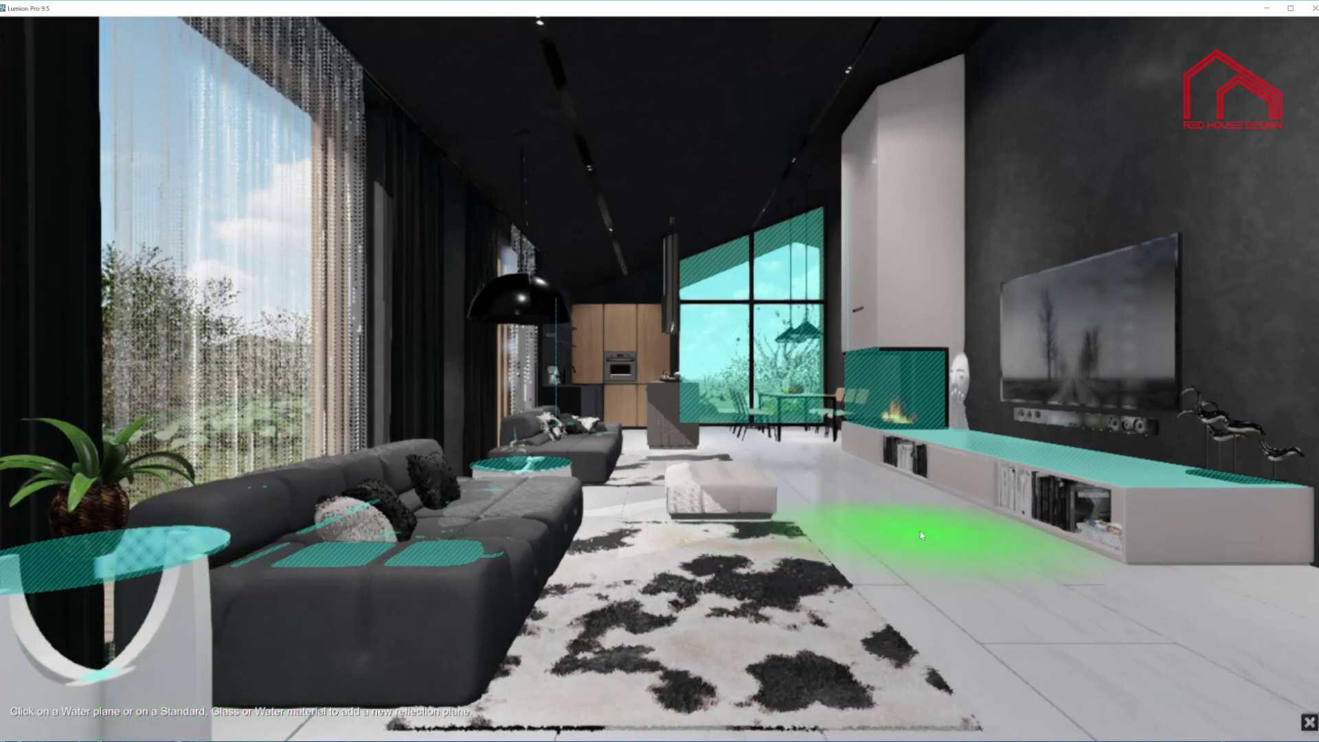
click(867, 506)
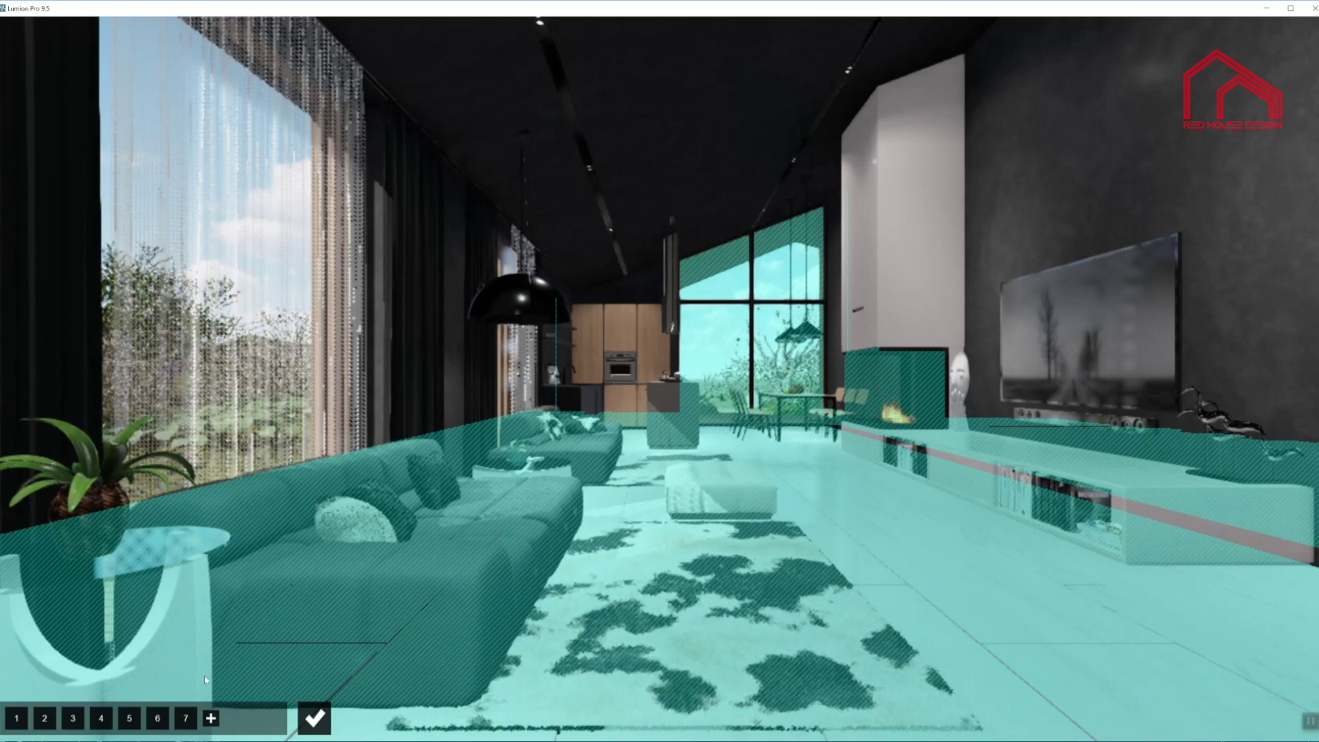
click(211, 718)
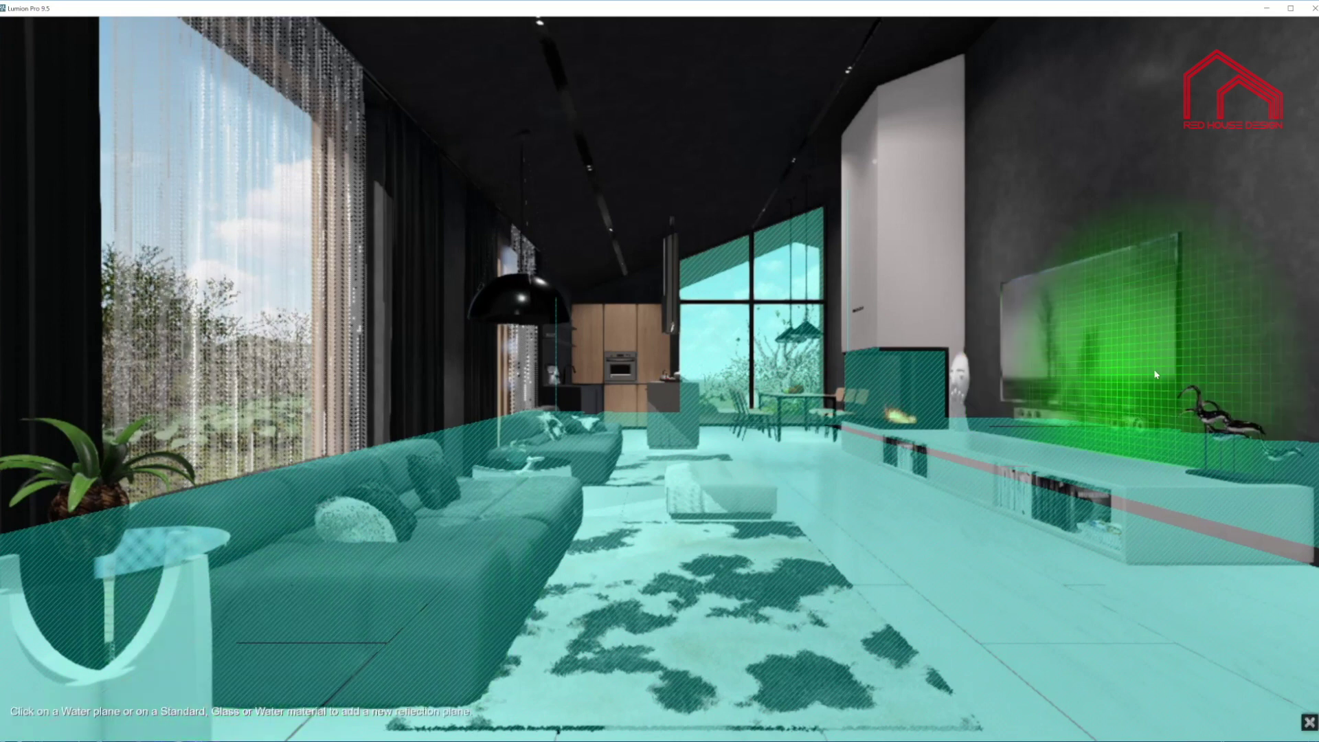
click(1077, 329)
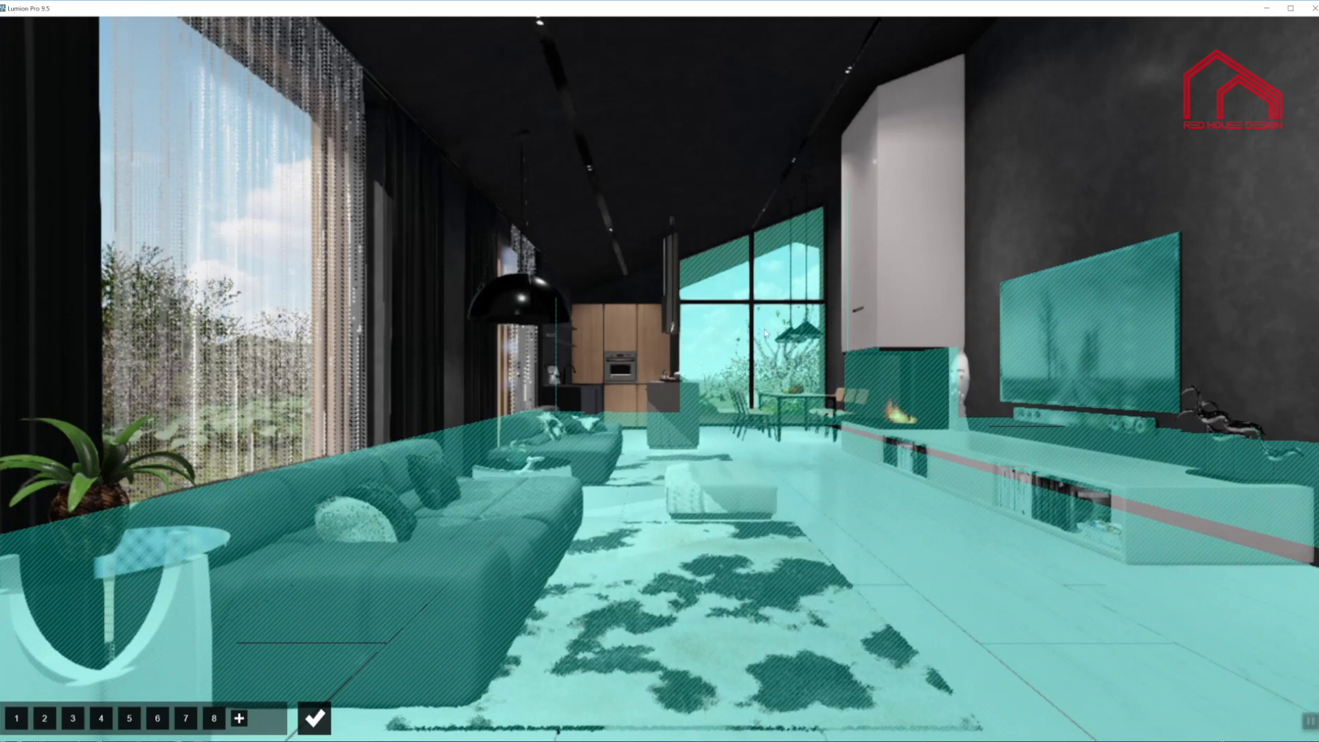
click(329, 728)
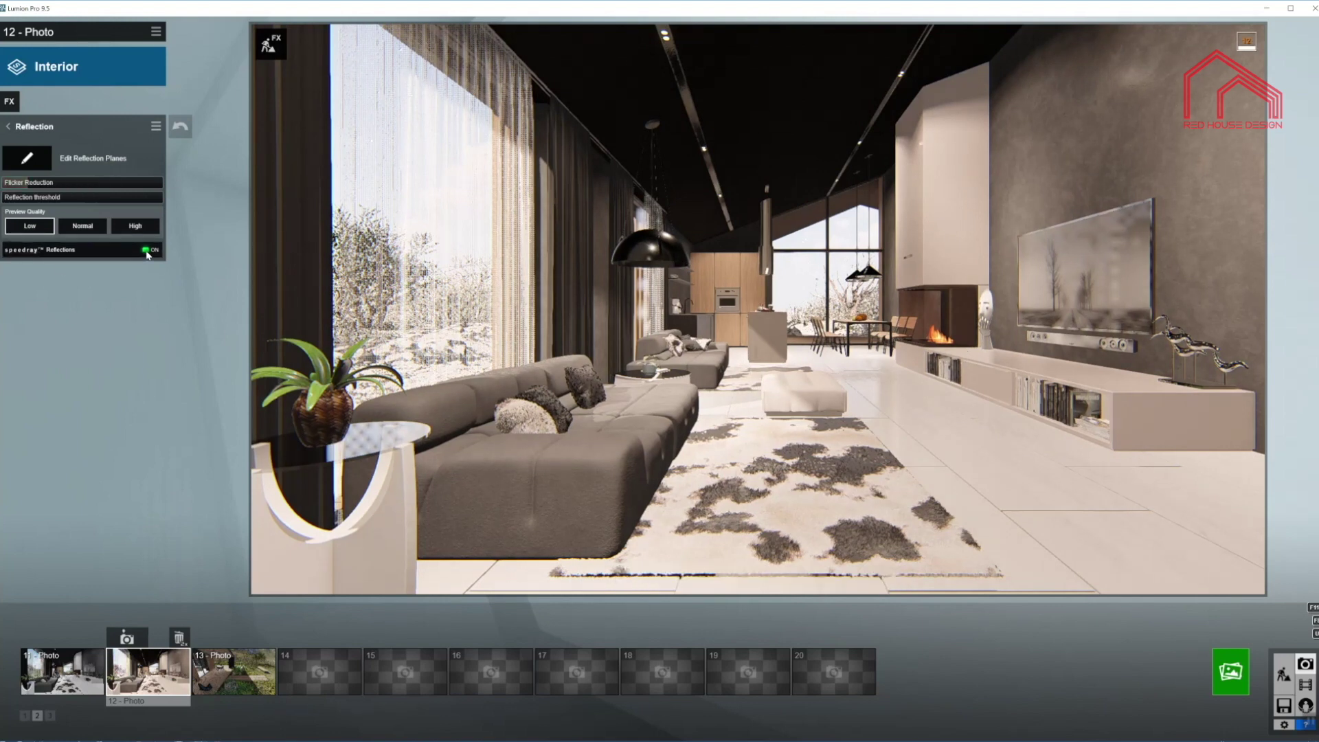
click(9, 126)
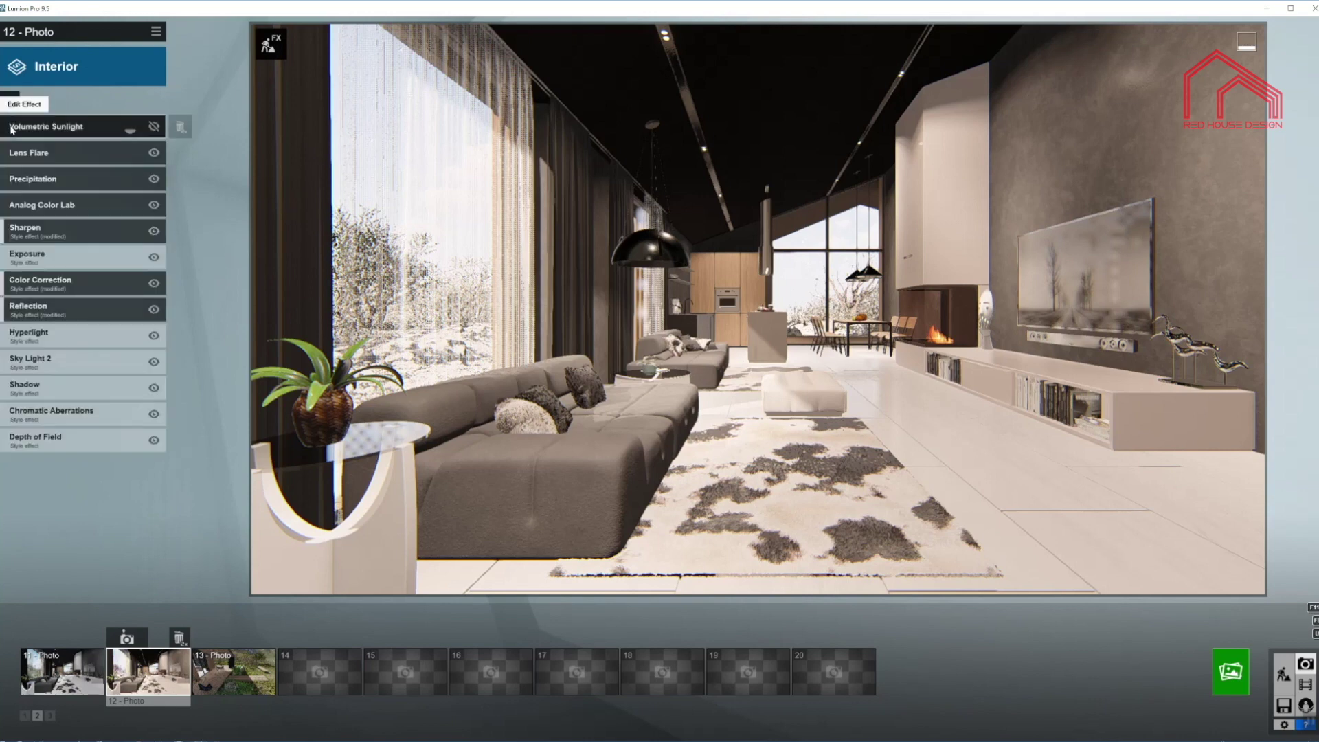
click(80, 336)
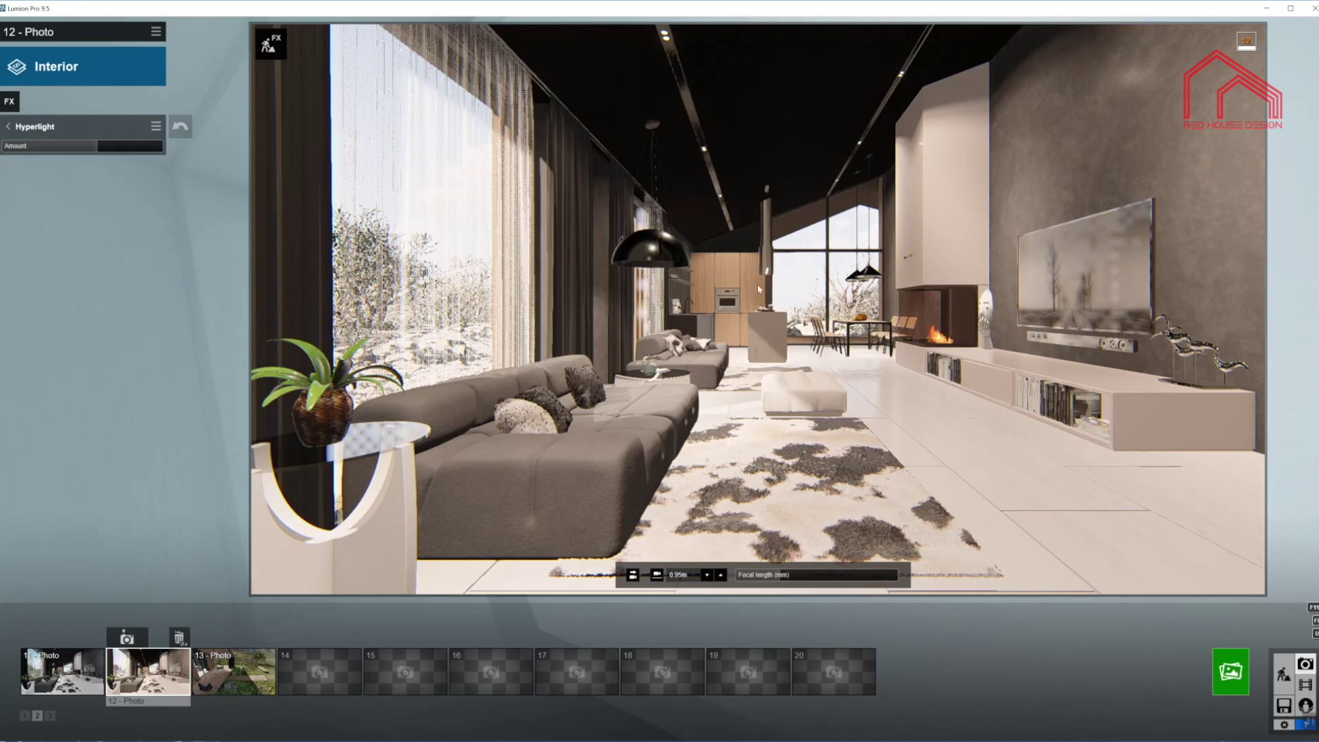
- Nudge the Hyperlight amount slider slightly lower
drag(88, 144, 84, 144)
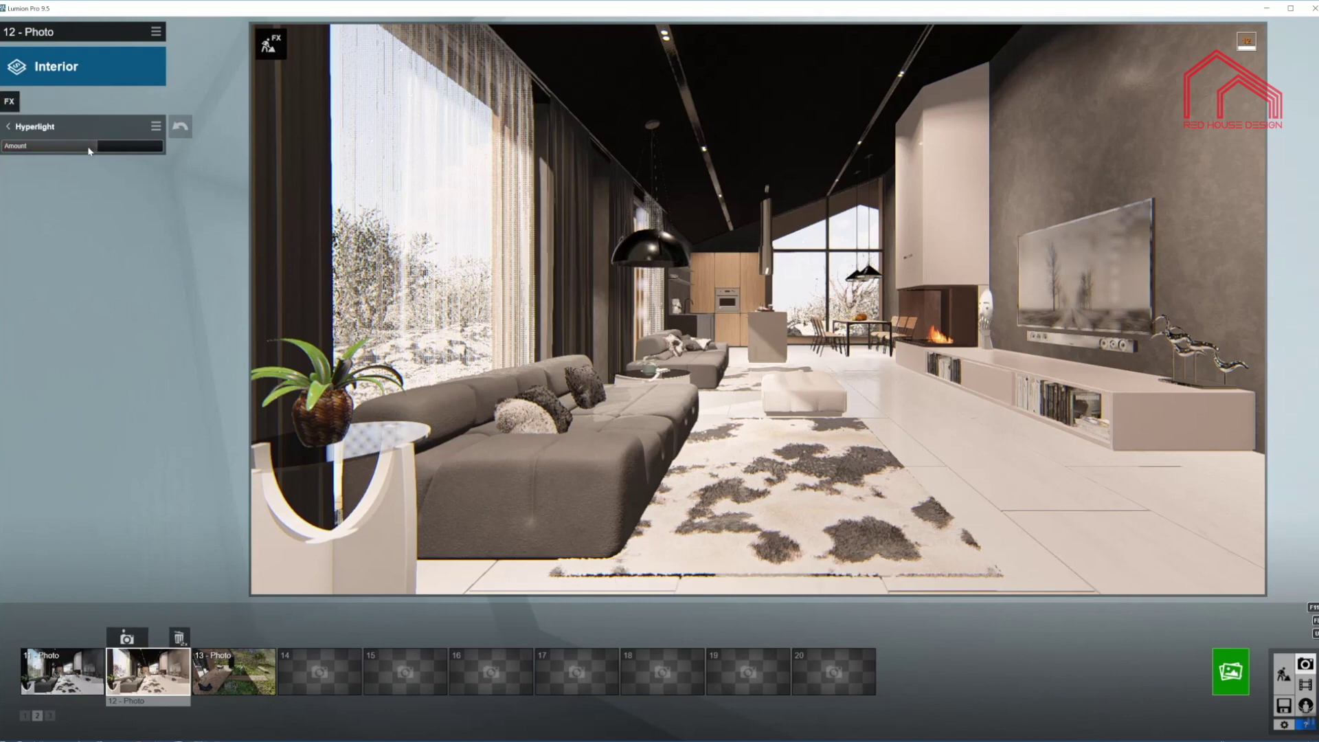
mouse_move(82, 148)
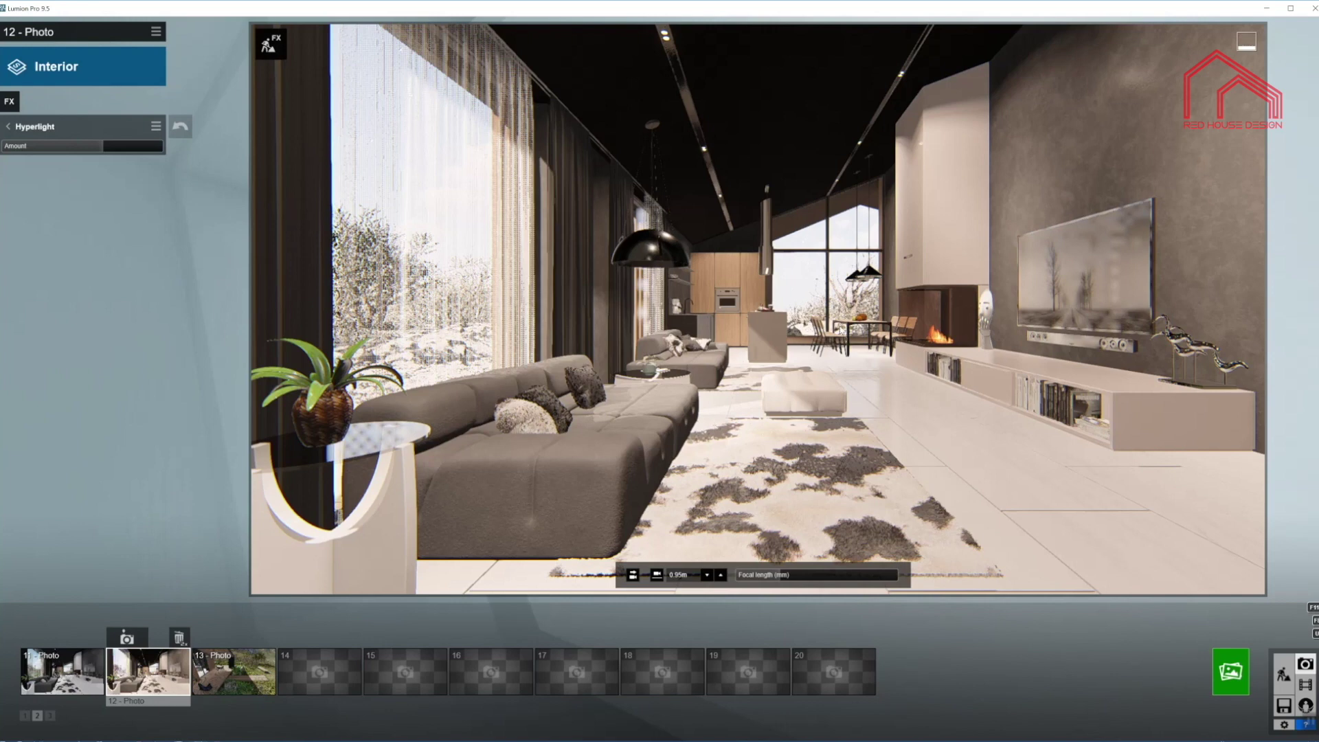
- Set Sky Light 2 brightness to 1.1, enable planar and projected reflections, Normal quality
click(8, 126)
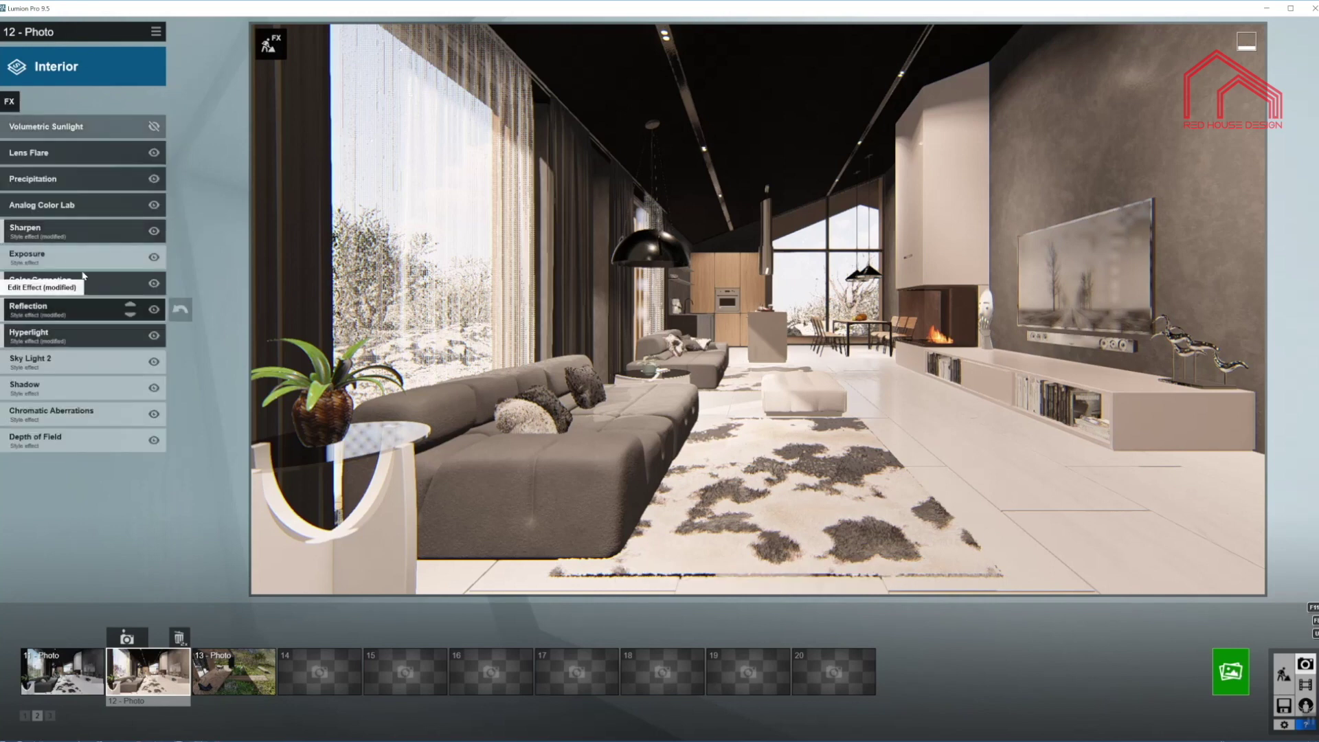
click(81, 367)
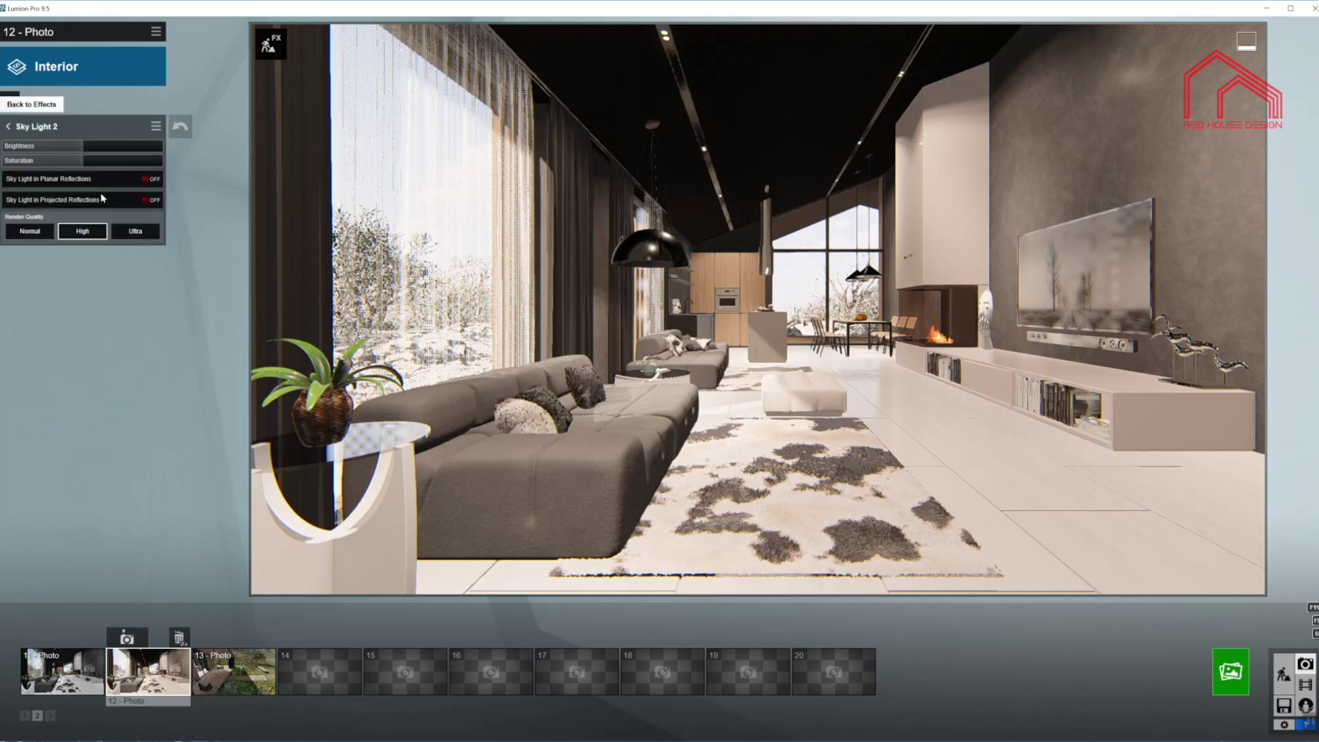
click(94, 149)
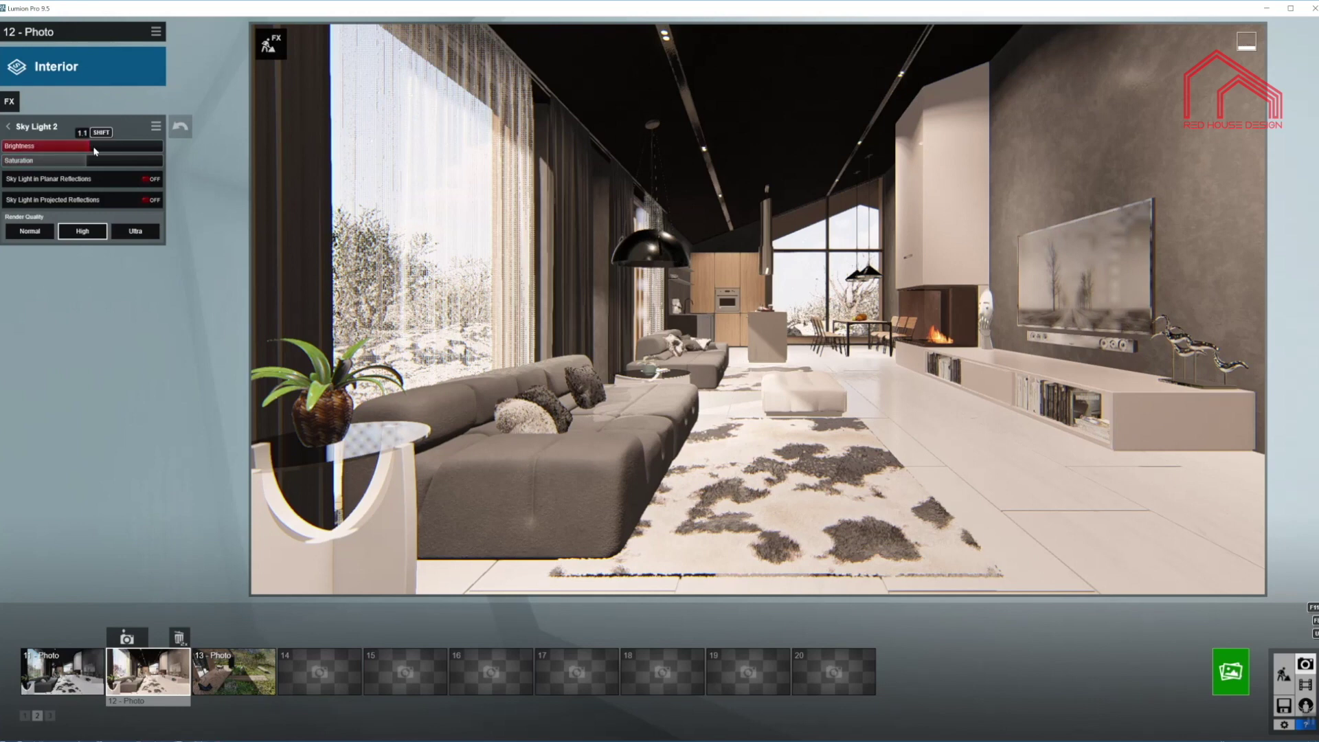
click(147, 180)
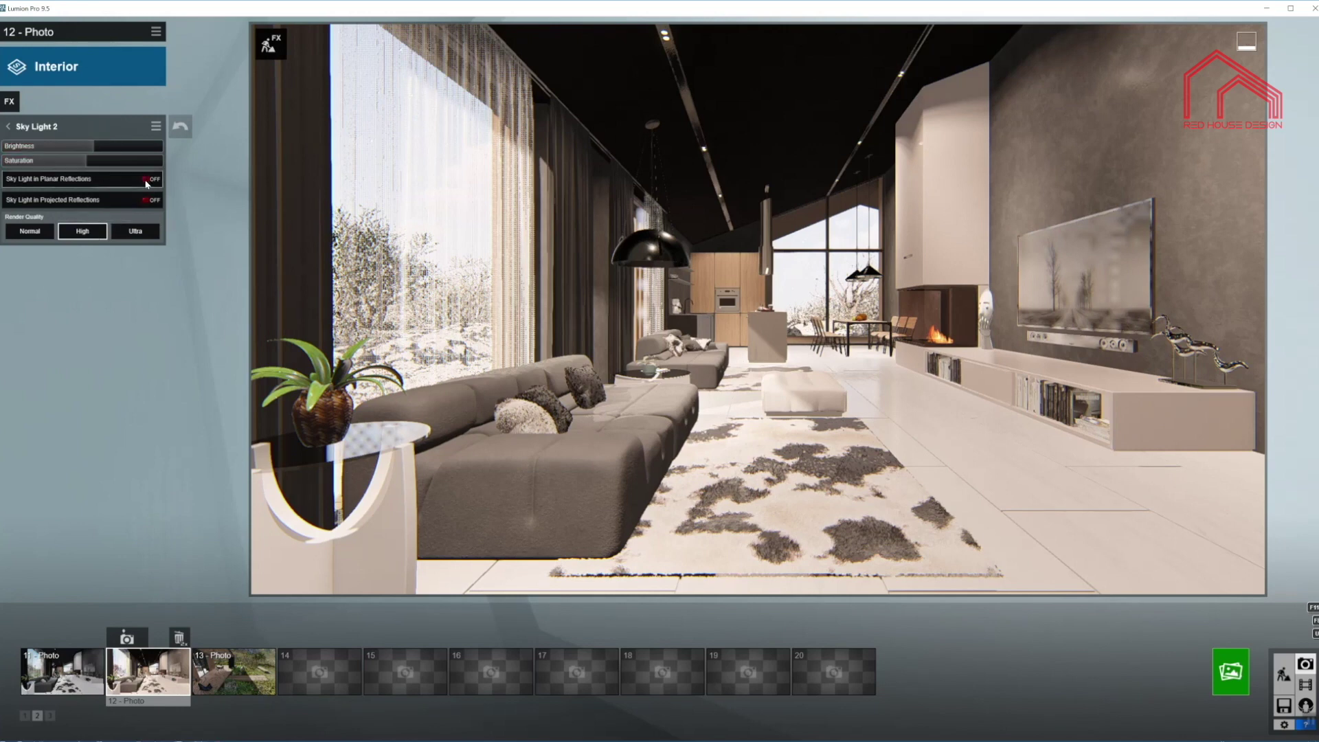
click(147, 200)
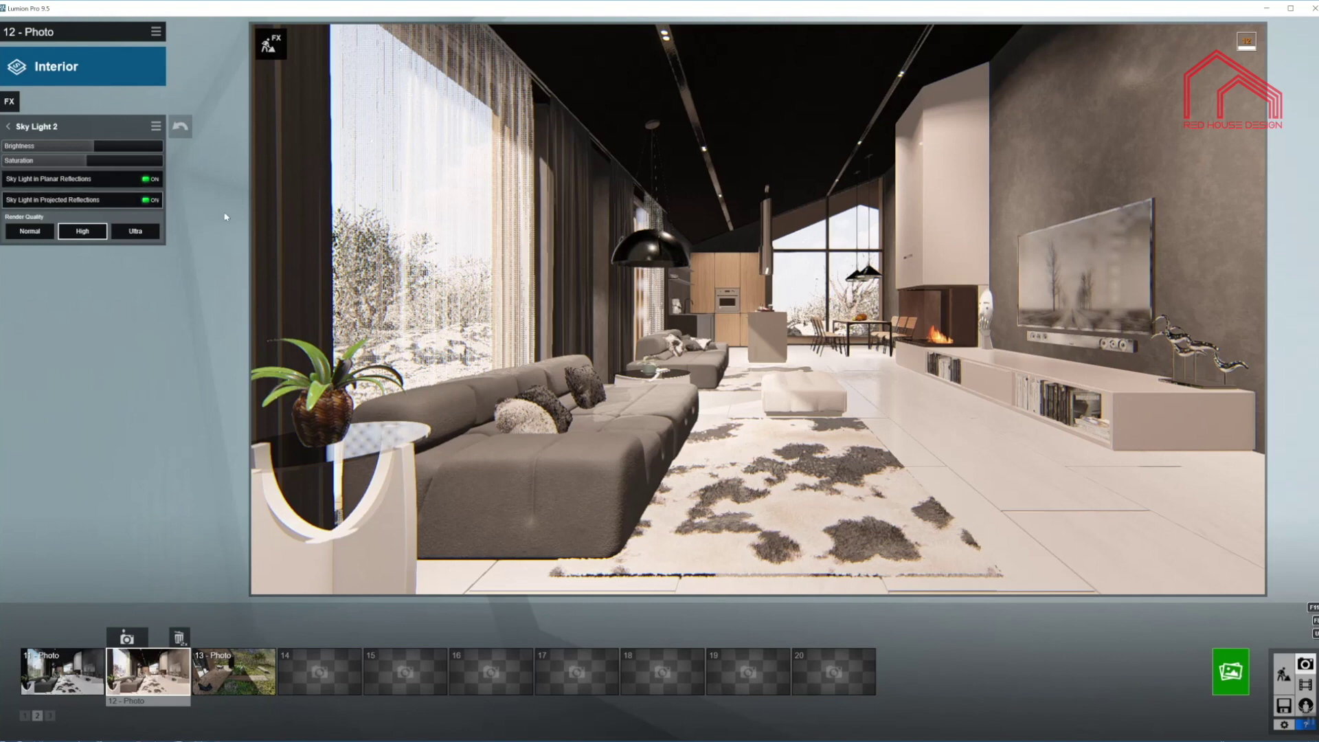
click(29, 232)
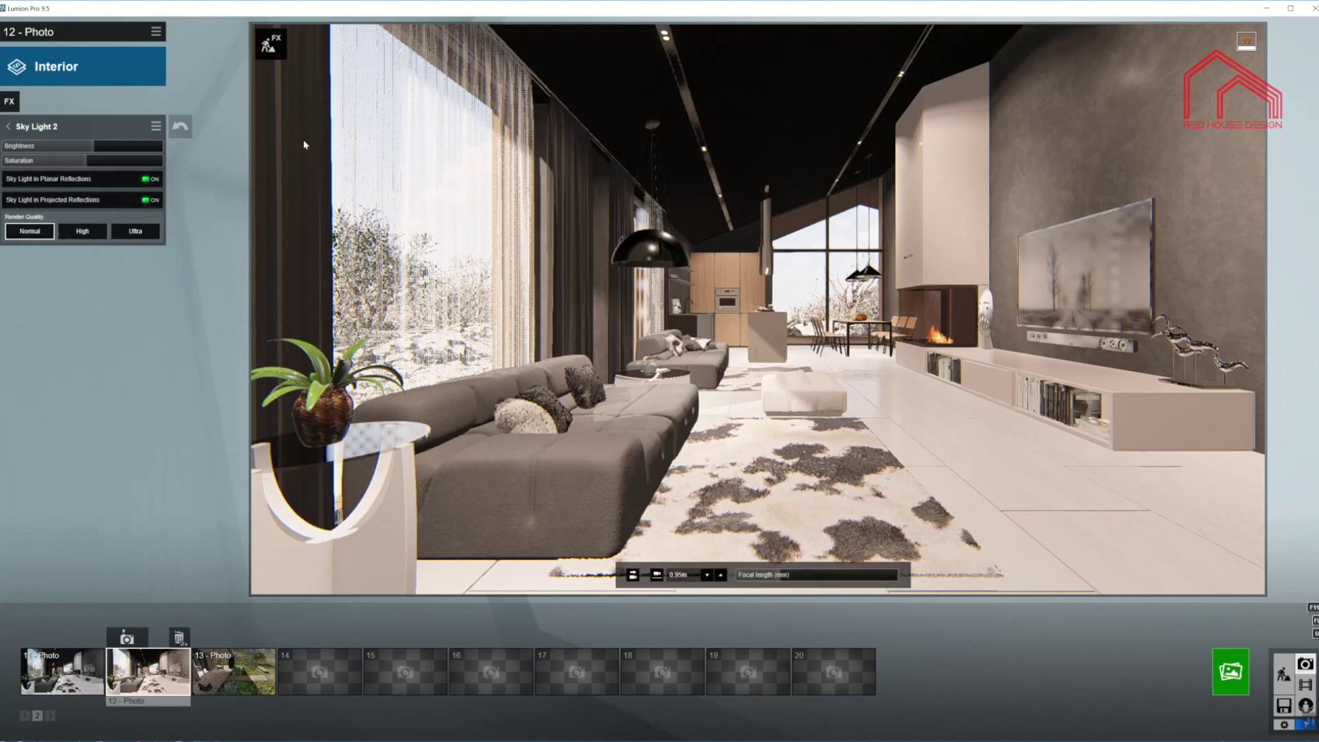
click(8, 126)
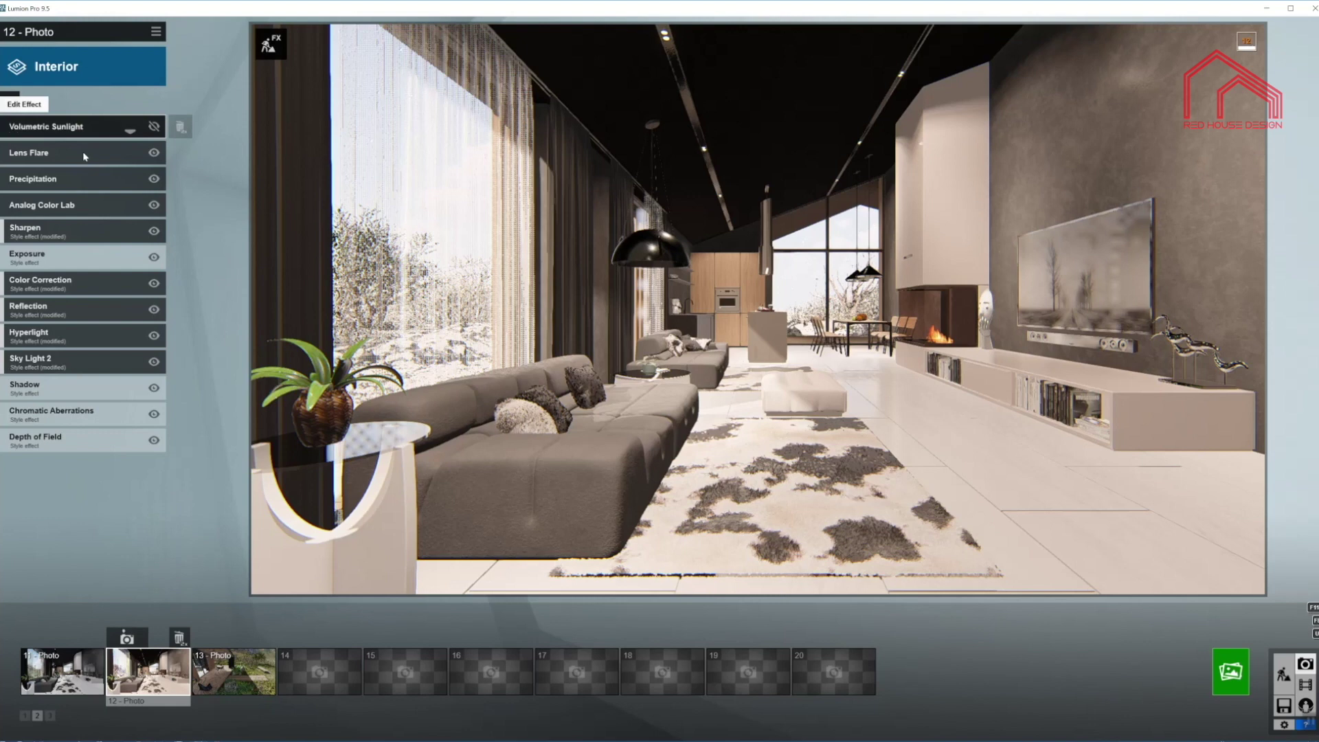
- Increase the Shadow coloring and set Interior / Exterior to 0.2
click(76, 387)
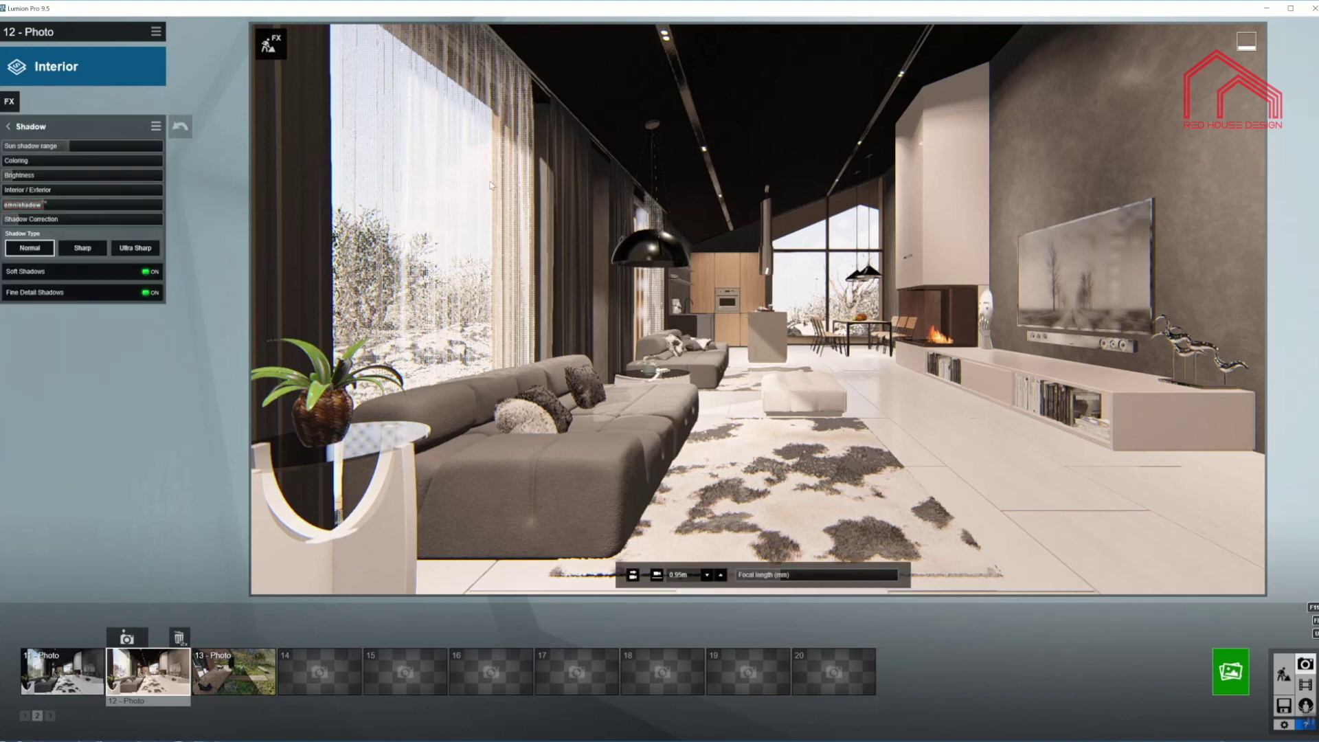
click(32, 163)
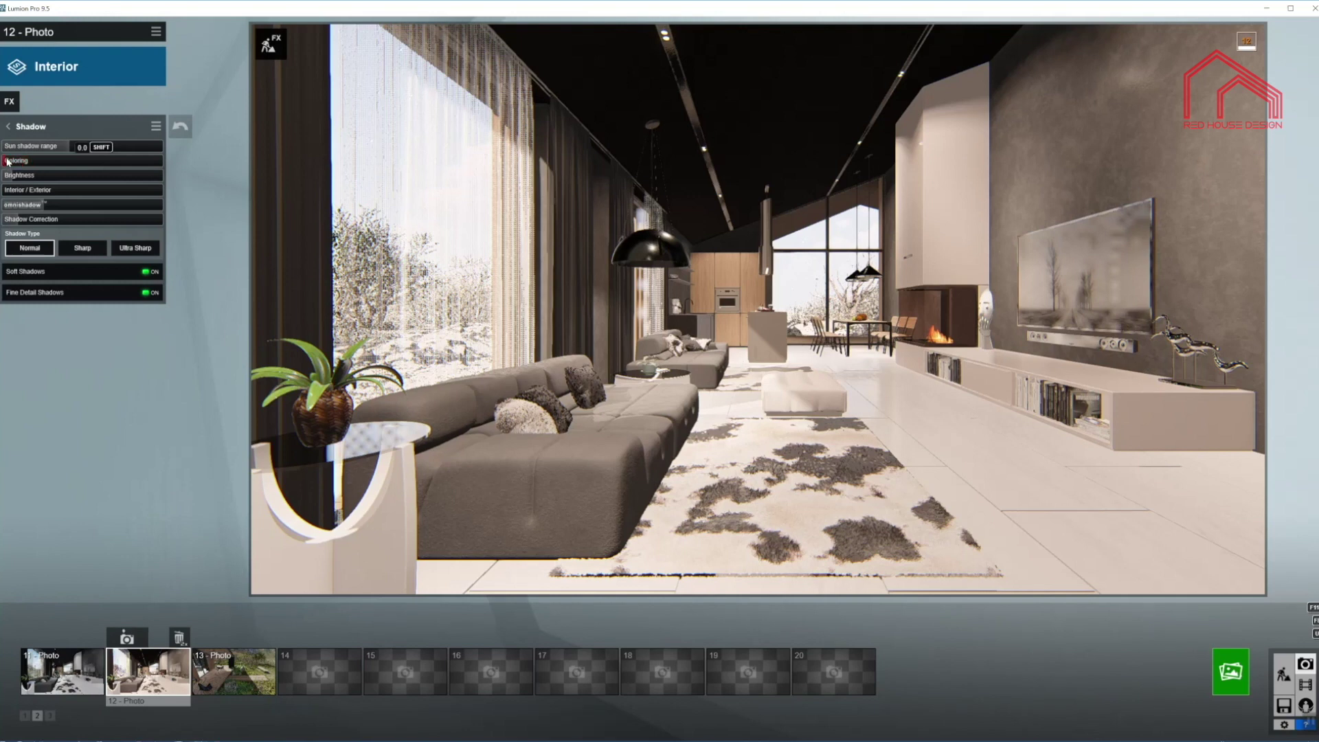
drag(68, 162, 139, 162)
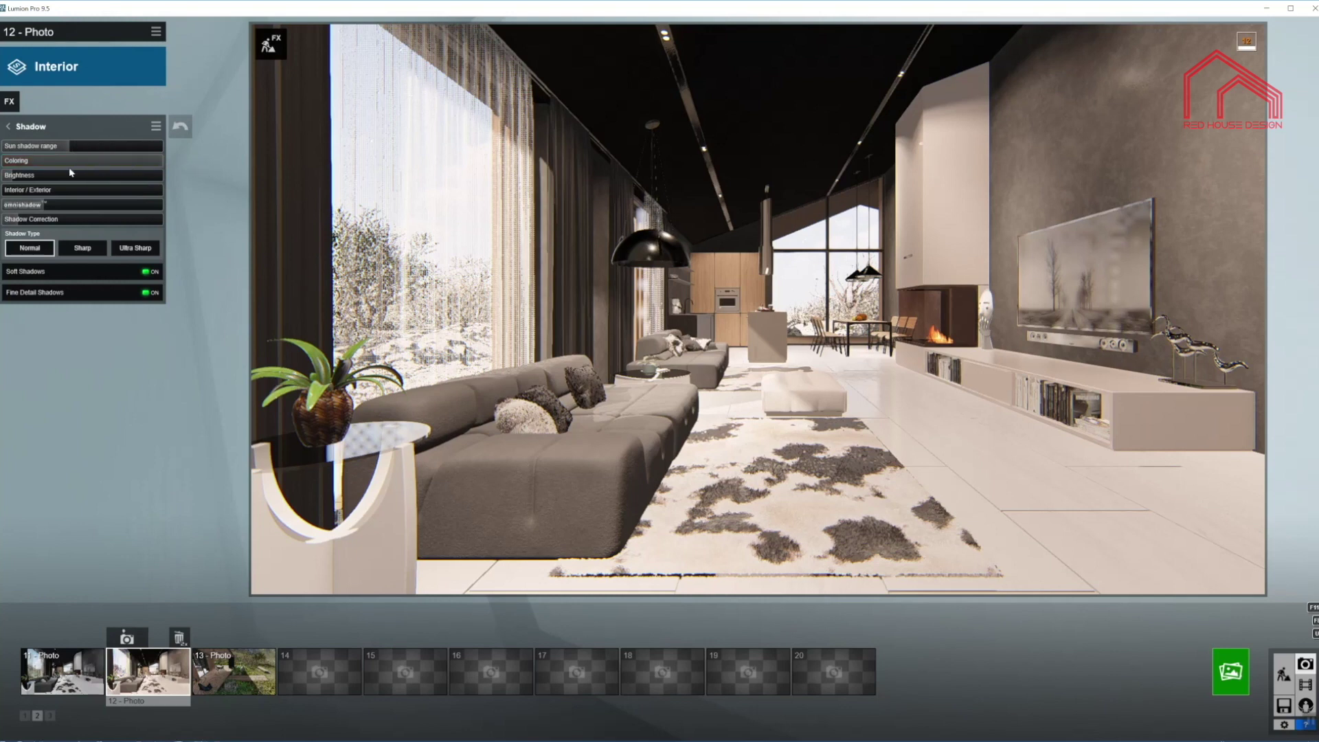
mouse_move(14, 178)
drag(21, 191, 183, 193)
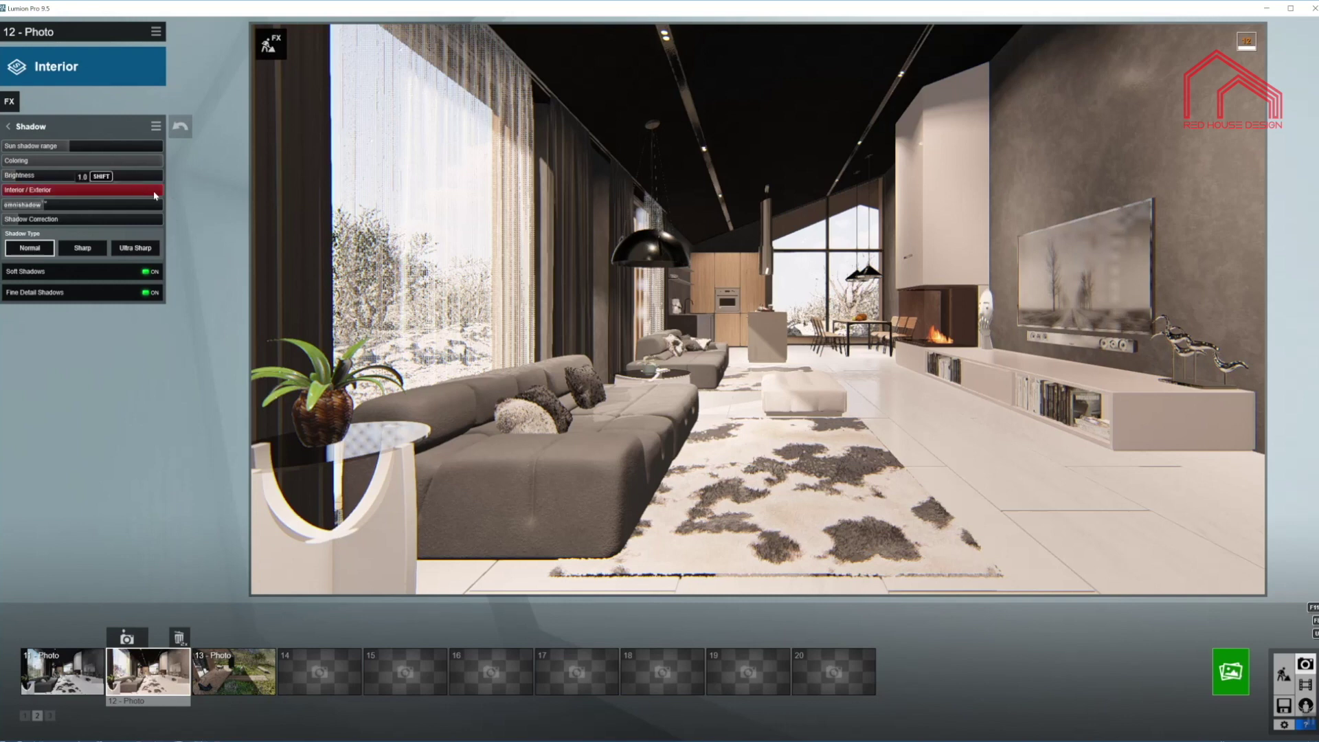
drag(162, 190, 47, 209)
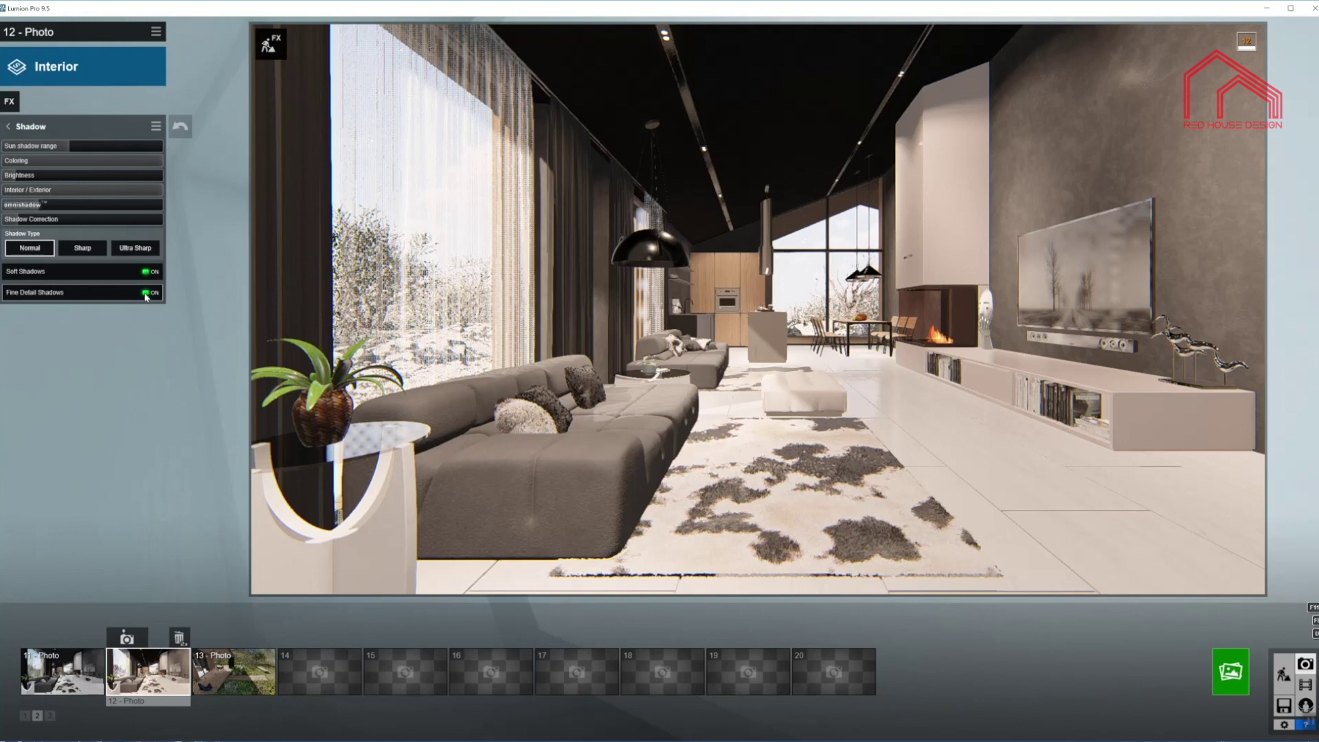
click(10, 128)
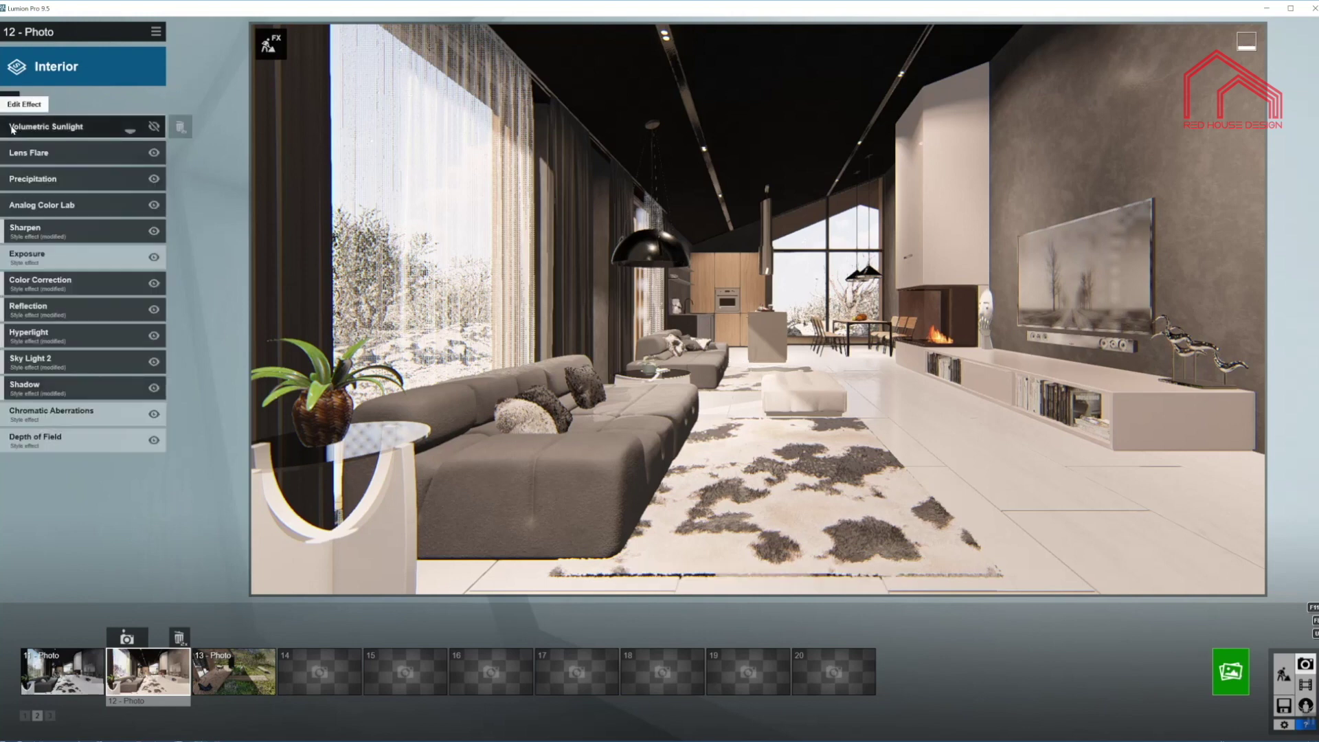
- Check Chromatic Aberrations, then open Depth of Field and switch to full-screen preview
click(77, 416)
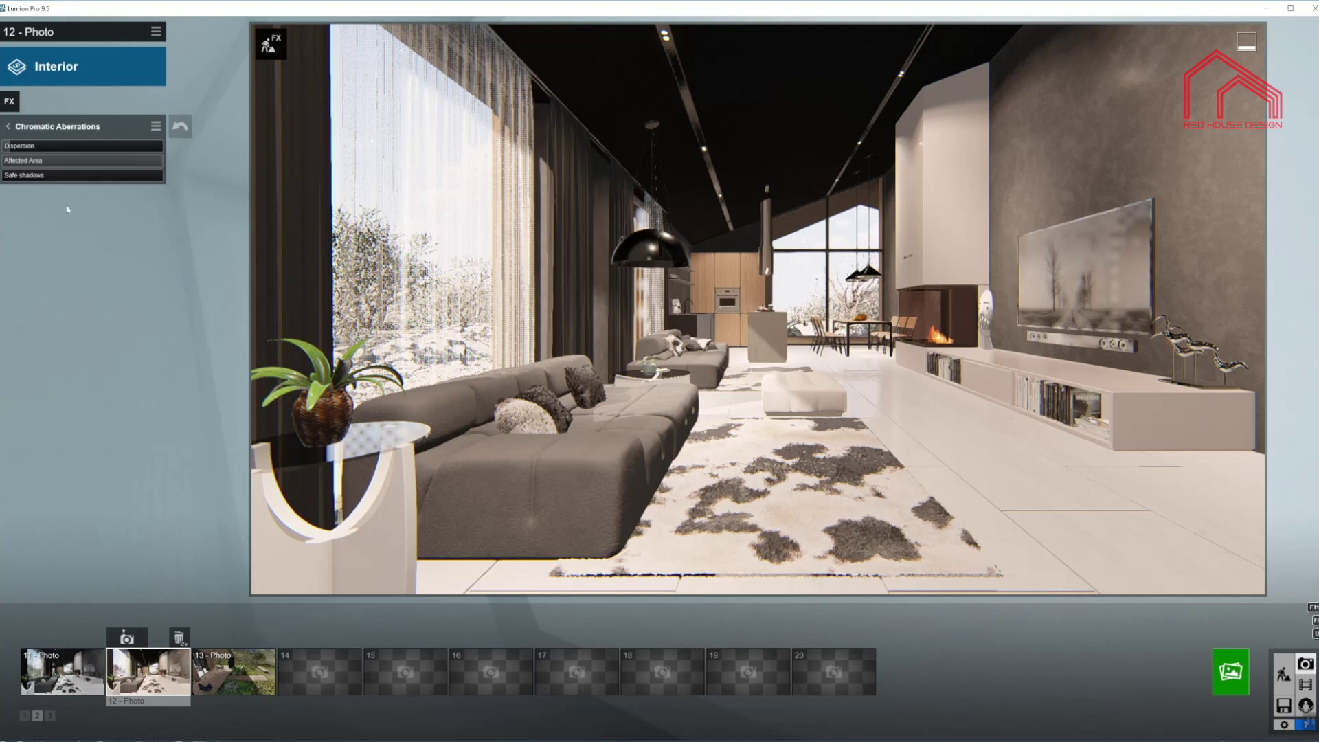
click(8, 128)
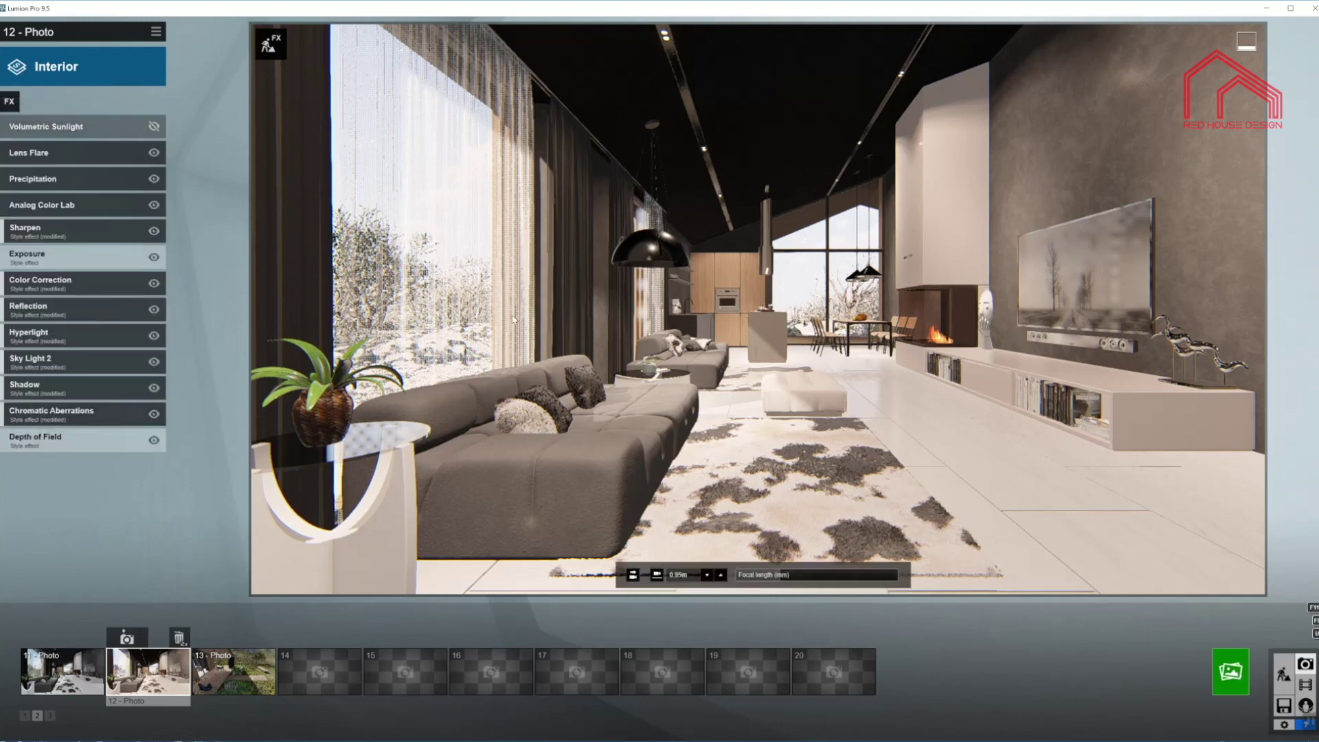
click(79, 442)
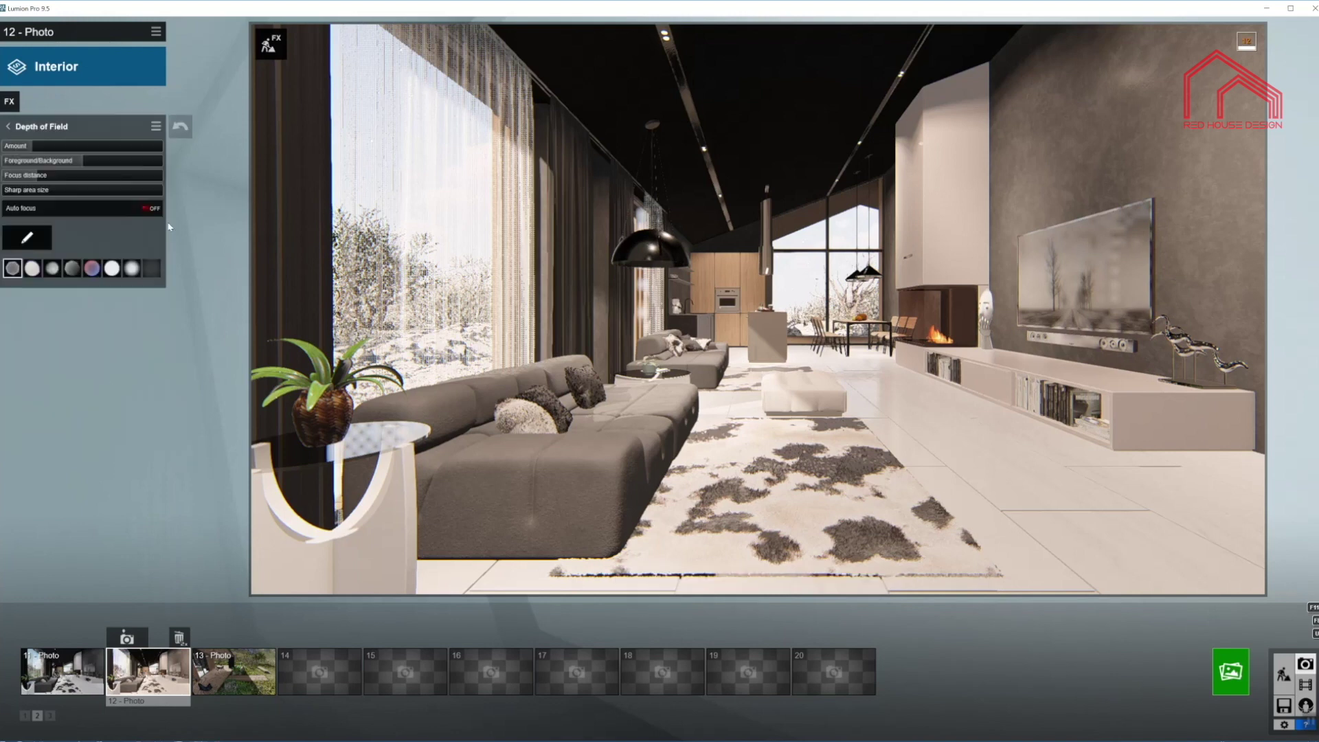
mouse_move(963, 480)
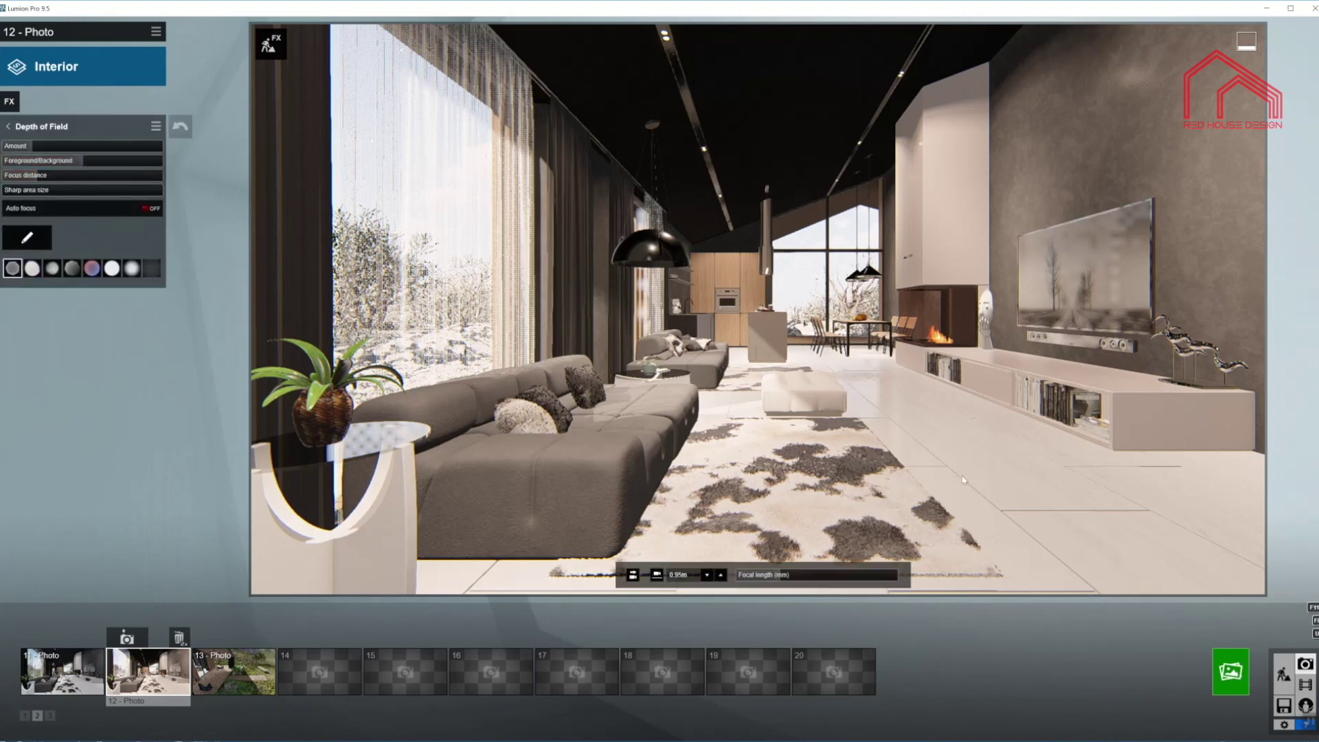
click(27, 238)
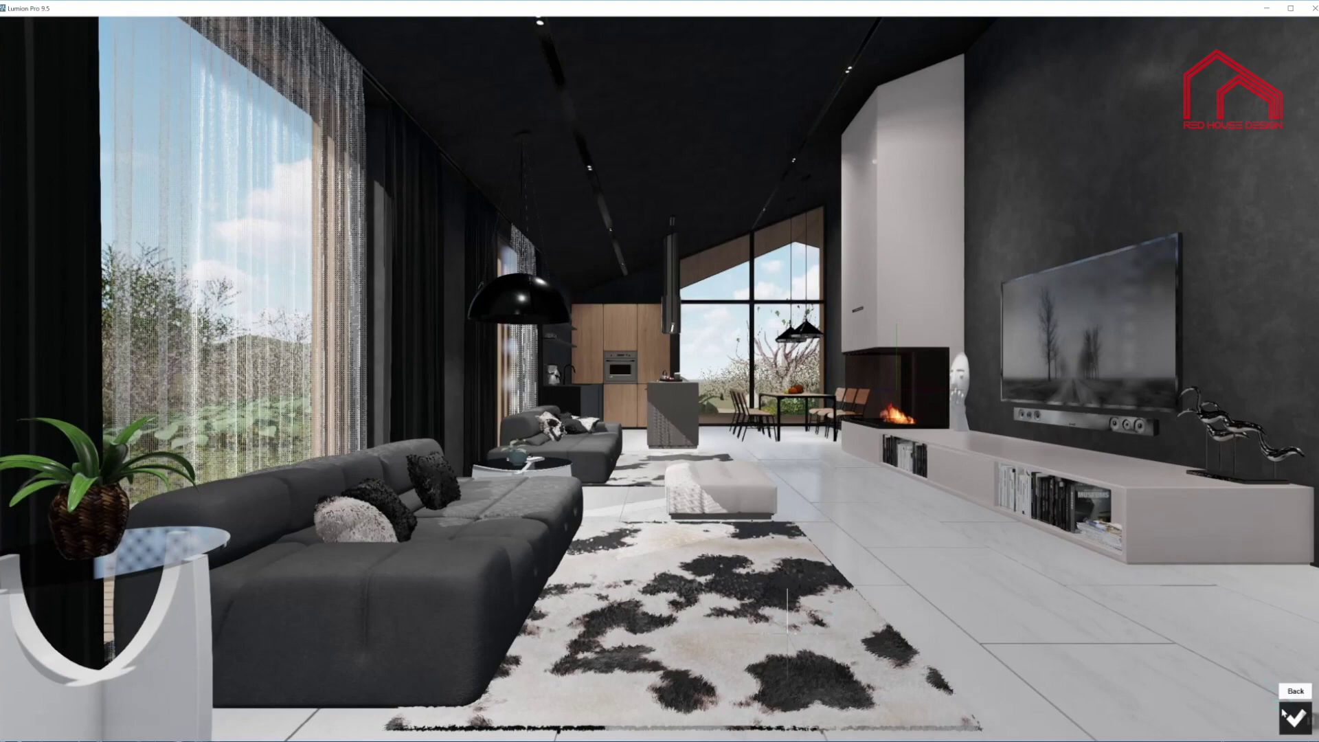
- Enable depth-of-field Auto focus, set Foreground/Background to 0.0 and lower Amount to about 92
click(1292, 717)
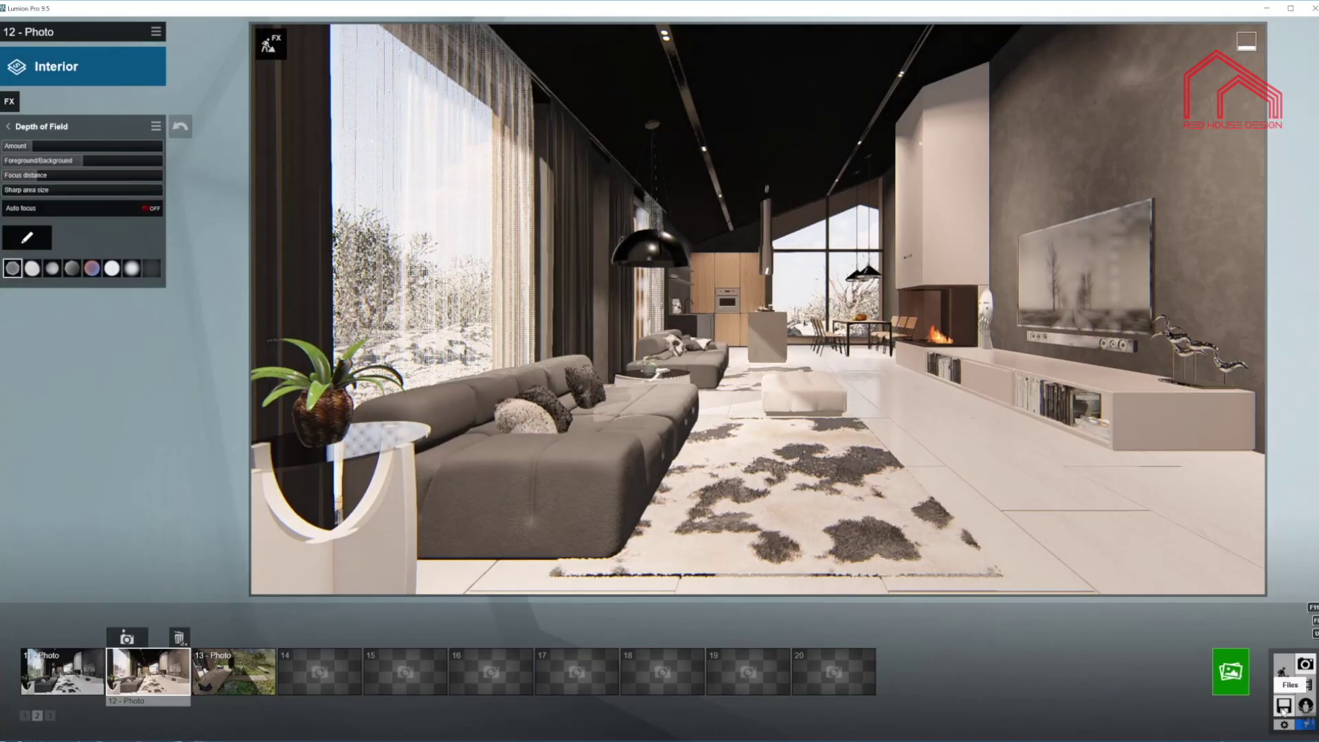
click(149, 210)
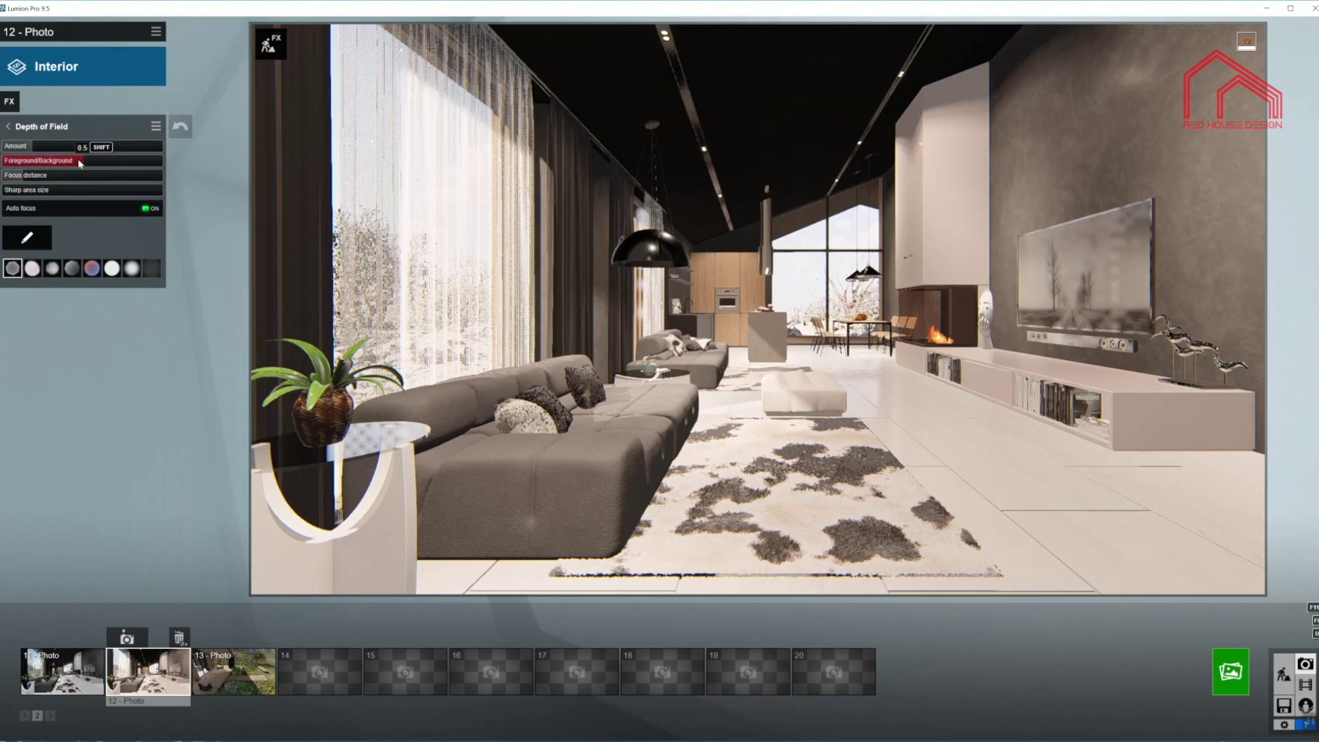
drag(78, 162, 107, 161)
drag(15, 162, 150, 162)
drag(68, 146, 90, 155)
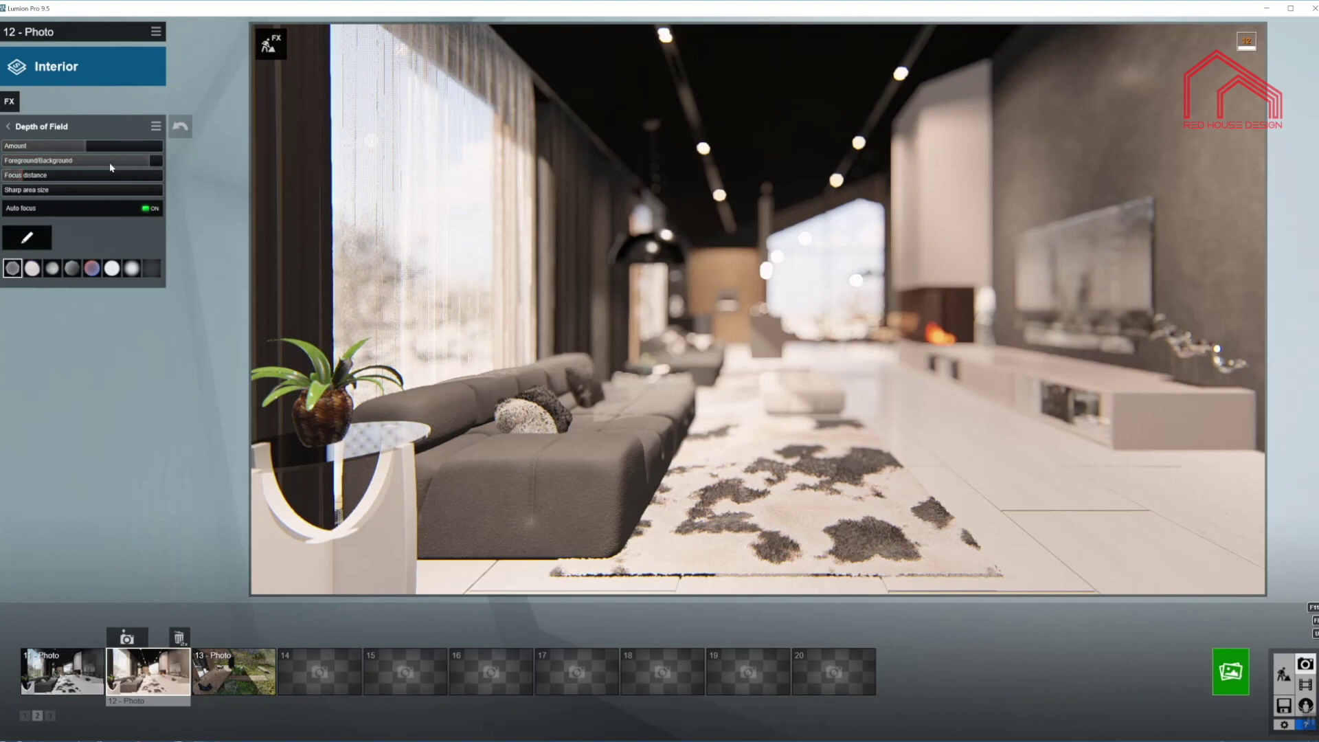
click(48, 162)
drag(48, 163, 9, 161)
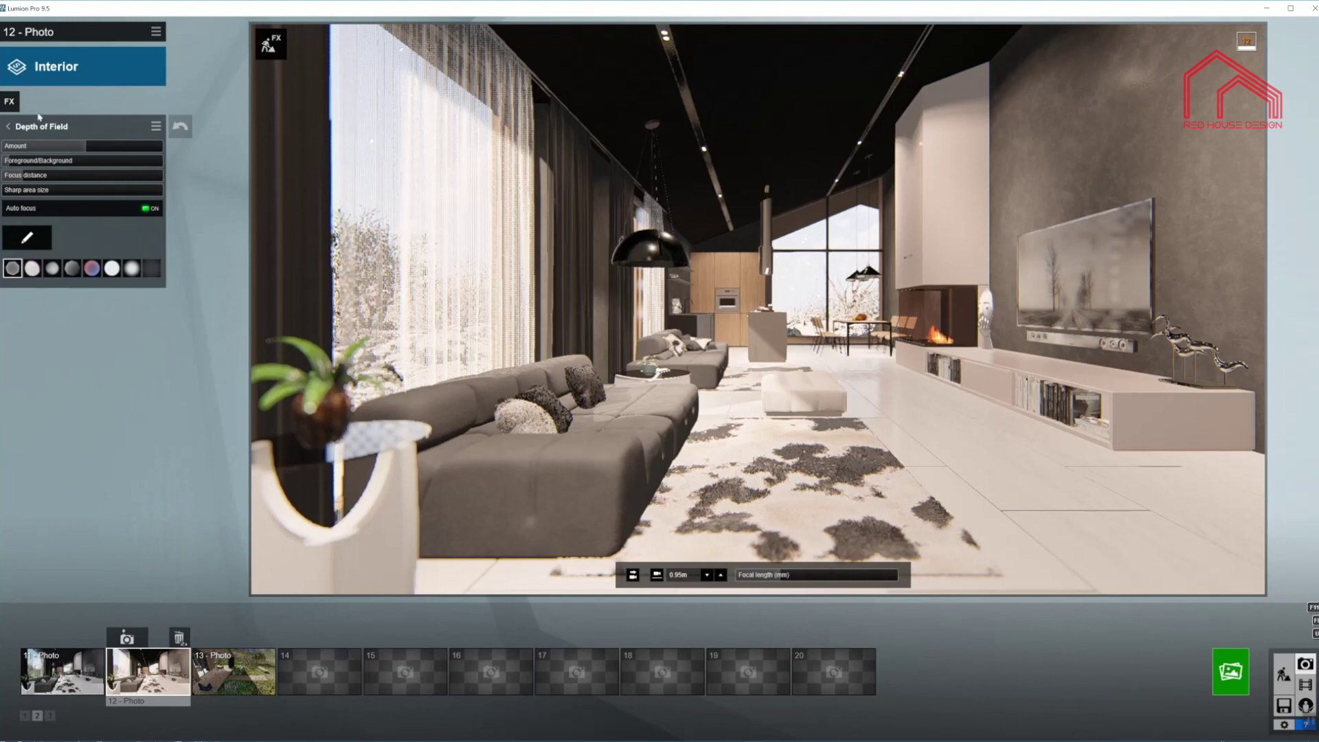
drag(85, 144, 80, 147)
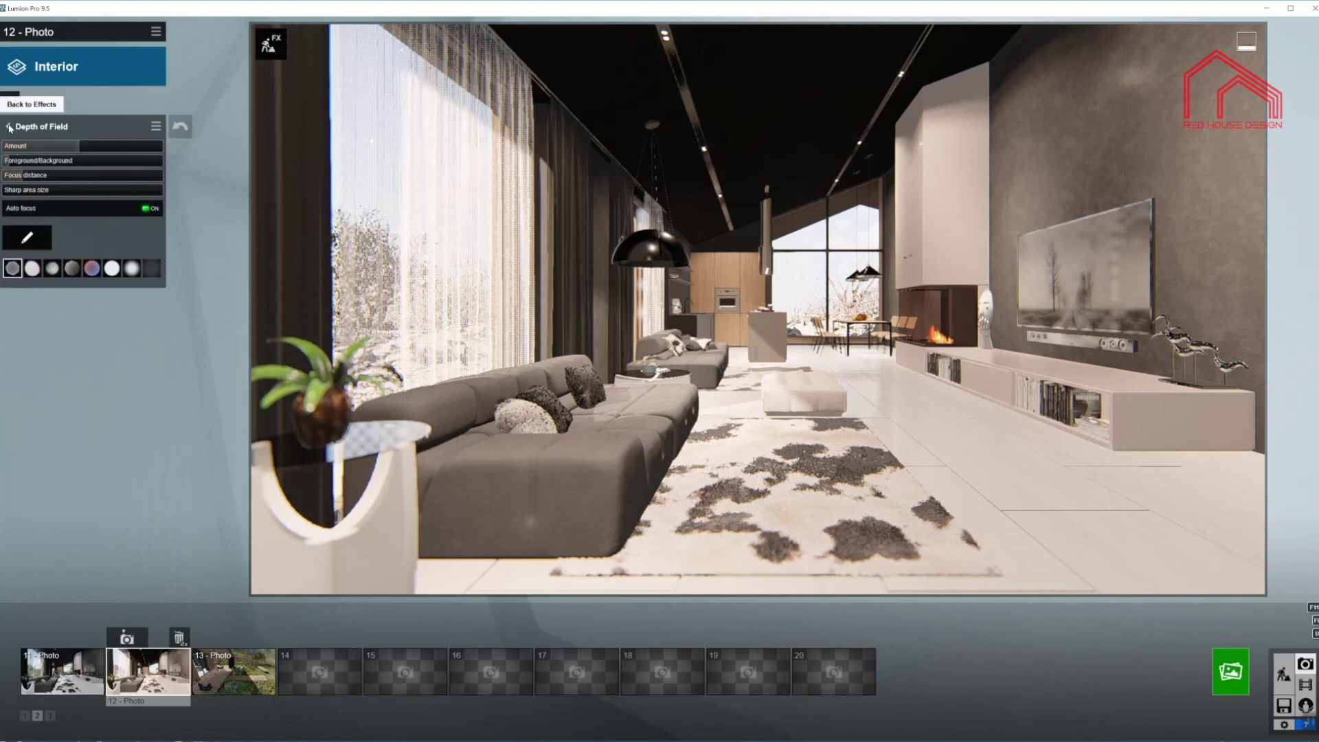
click(10, 128)
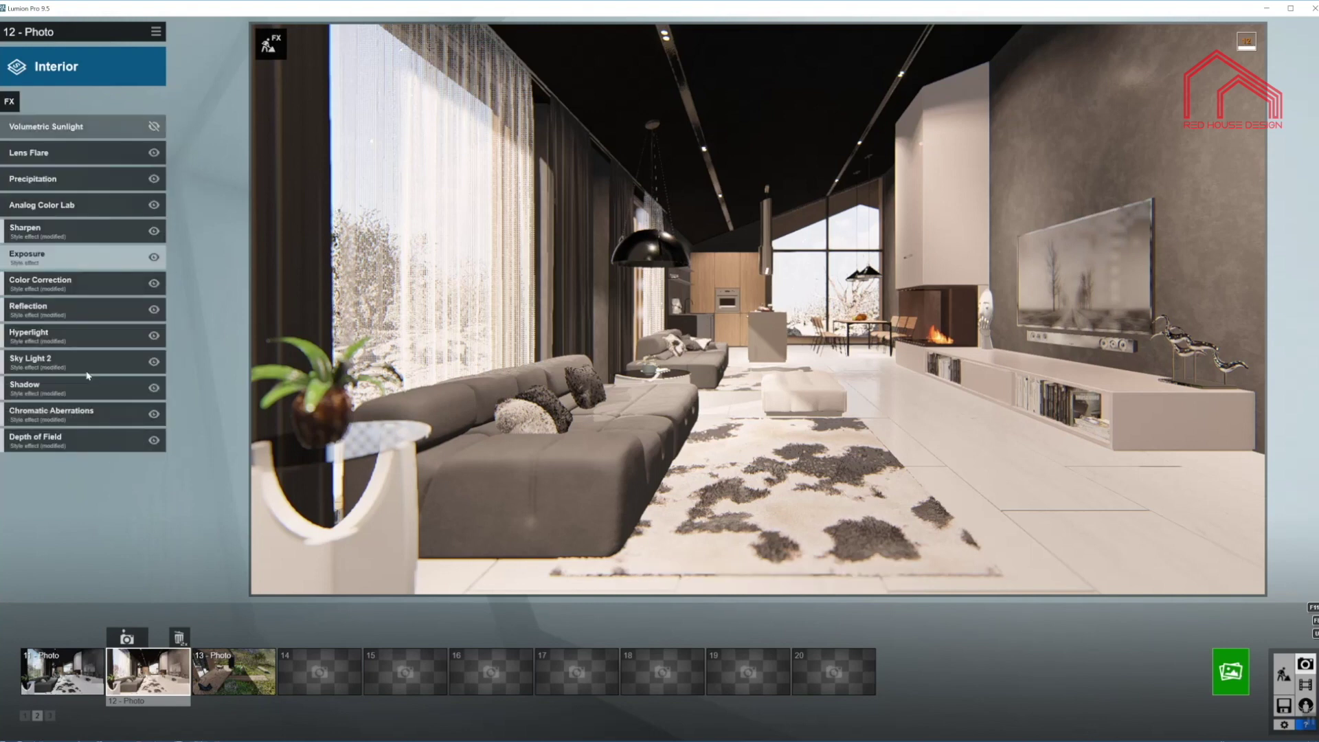
- Nudge the Exposure slider up to about 0.52
click(86, 257)
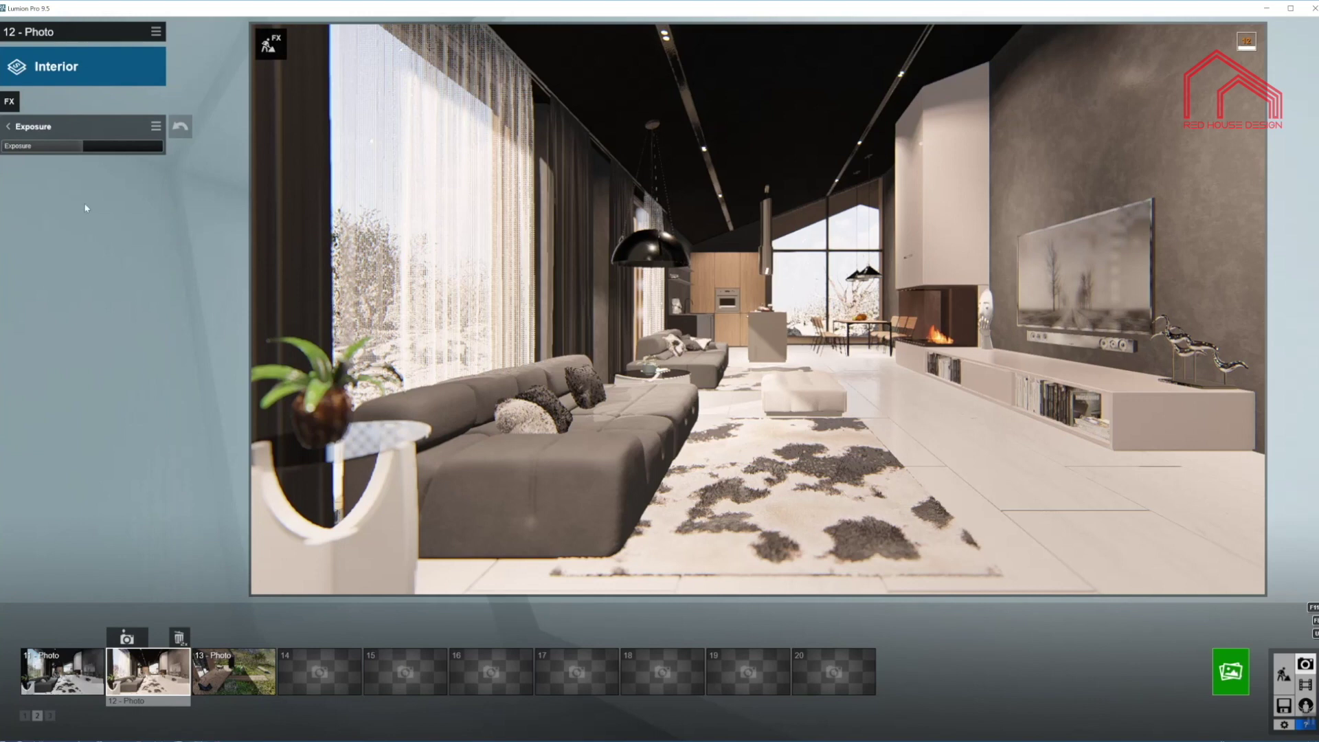
mouse_move(83, 146)
shift+drag(83, 146, 126, 145)
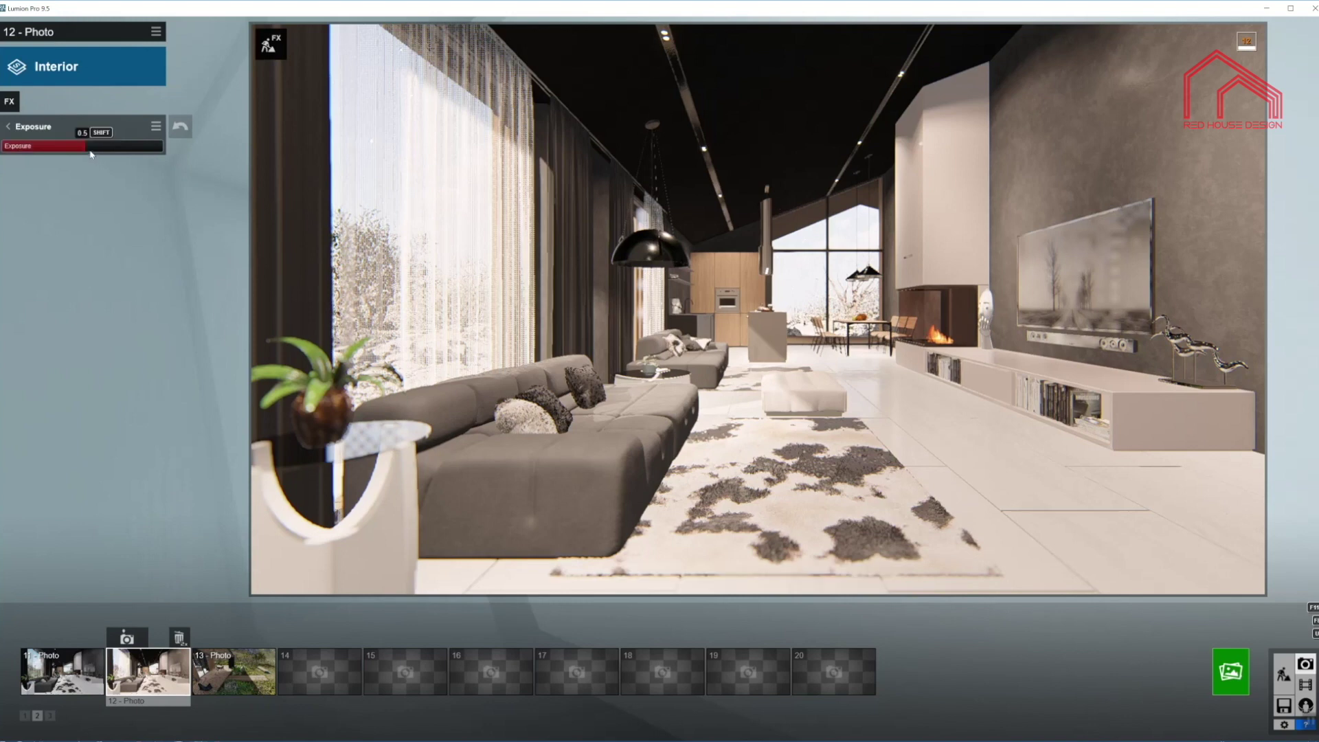
shift+drag(88, 150, 100, 151)
click(9, 127)
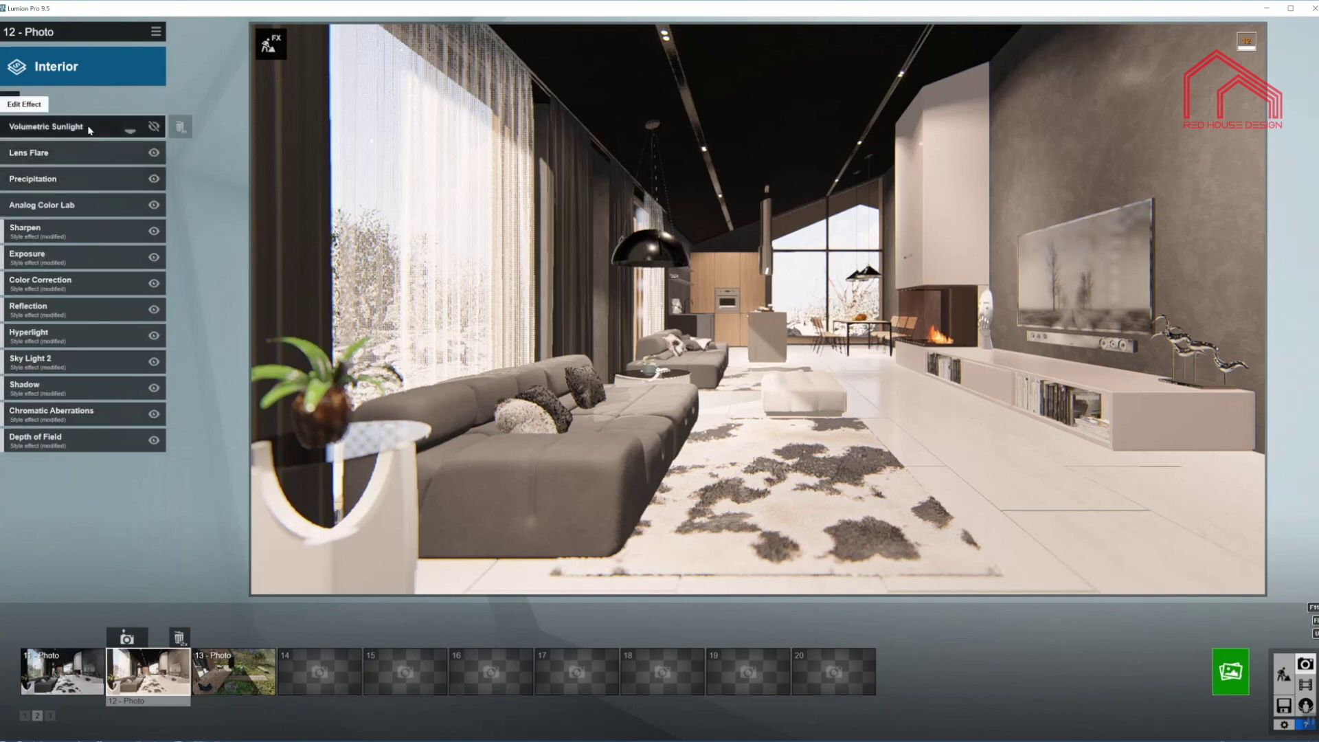
- Set Lens Flare Master Brightness to 0.5 and Isolate Bright Pixels to about 0.1
click(90, 159)
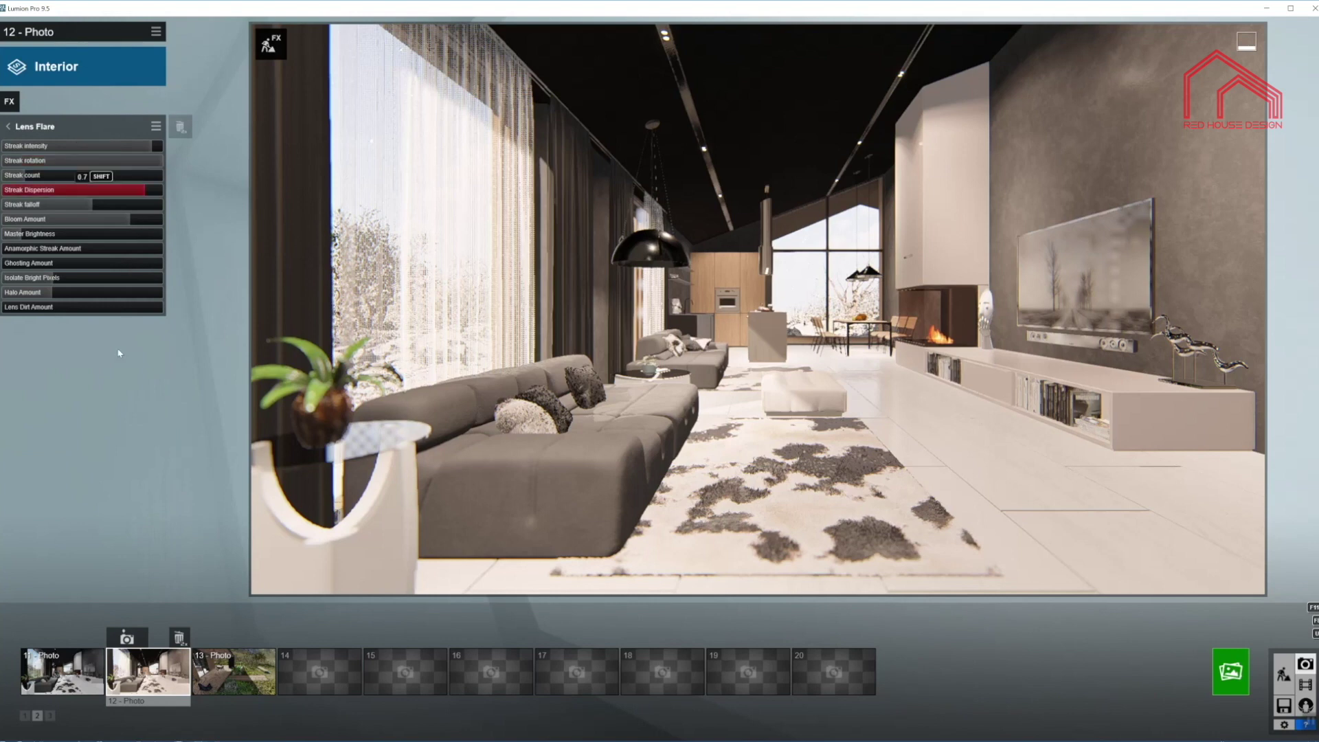
mouse_move(859, 178)
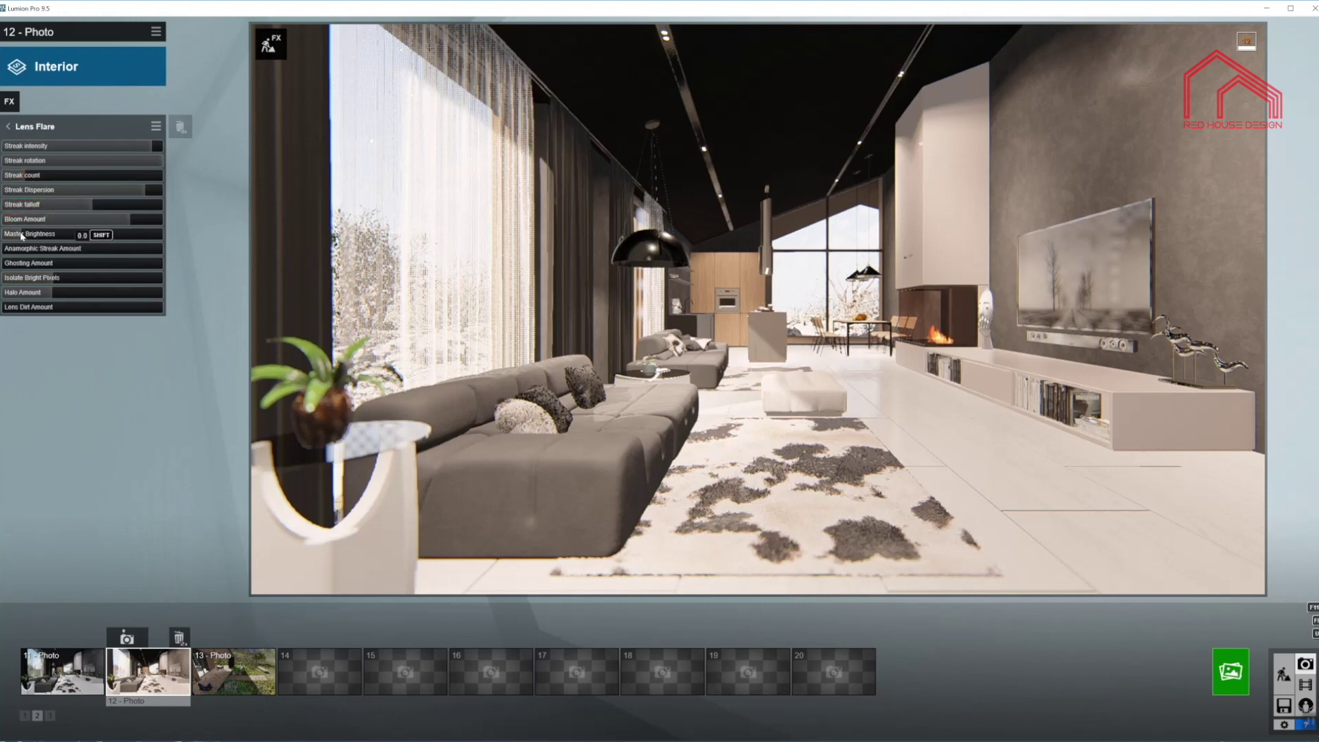
drag(24, 236, 43, 235)
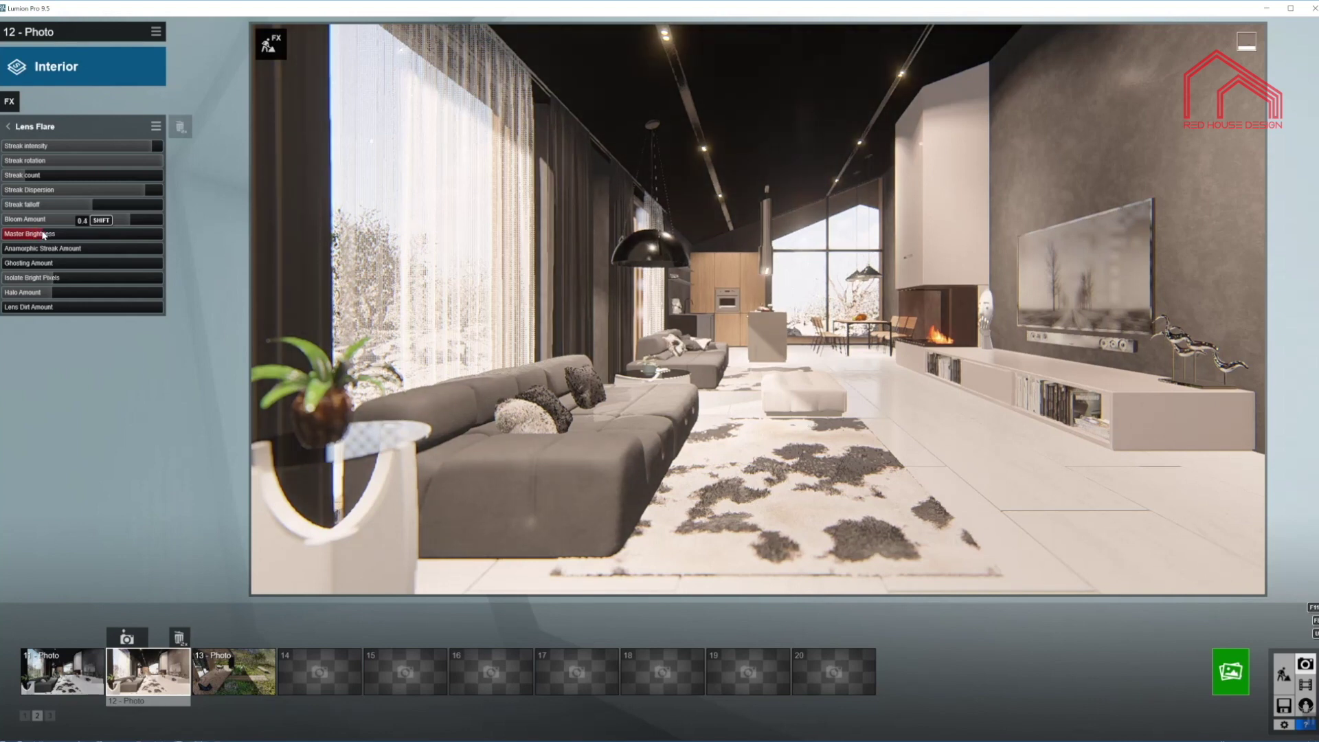
click(102, 281)
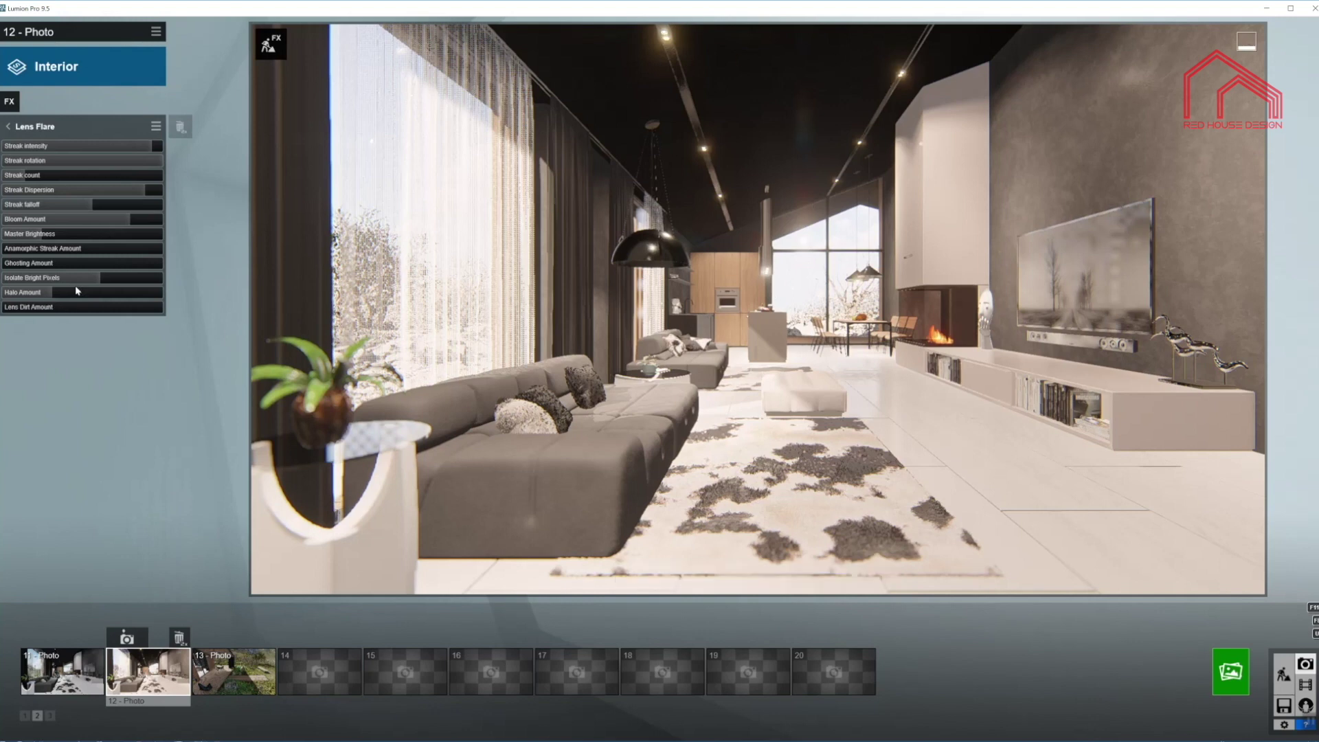
drag(96, 281, 94, 281)
drag(41, 234, 47, 234)
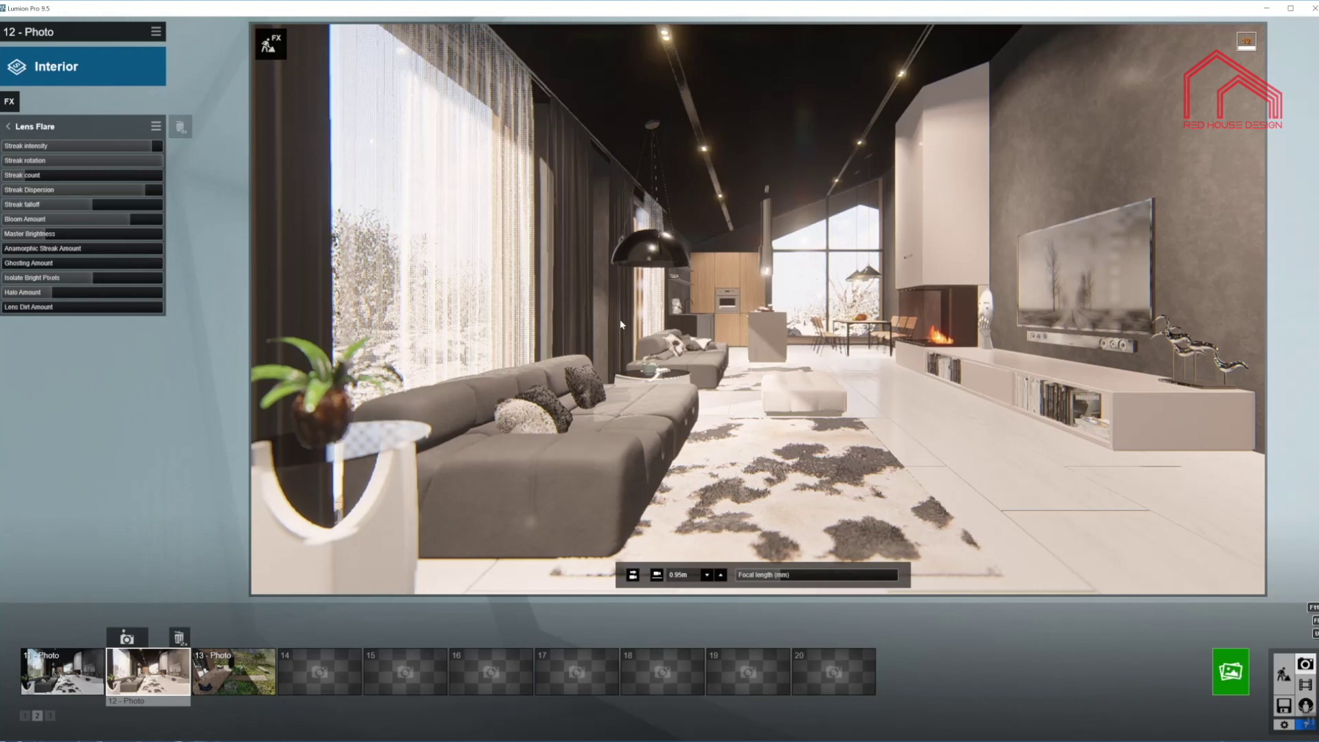
click(8, 127)
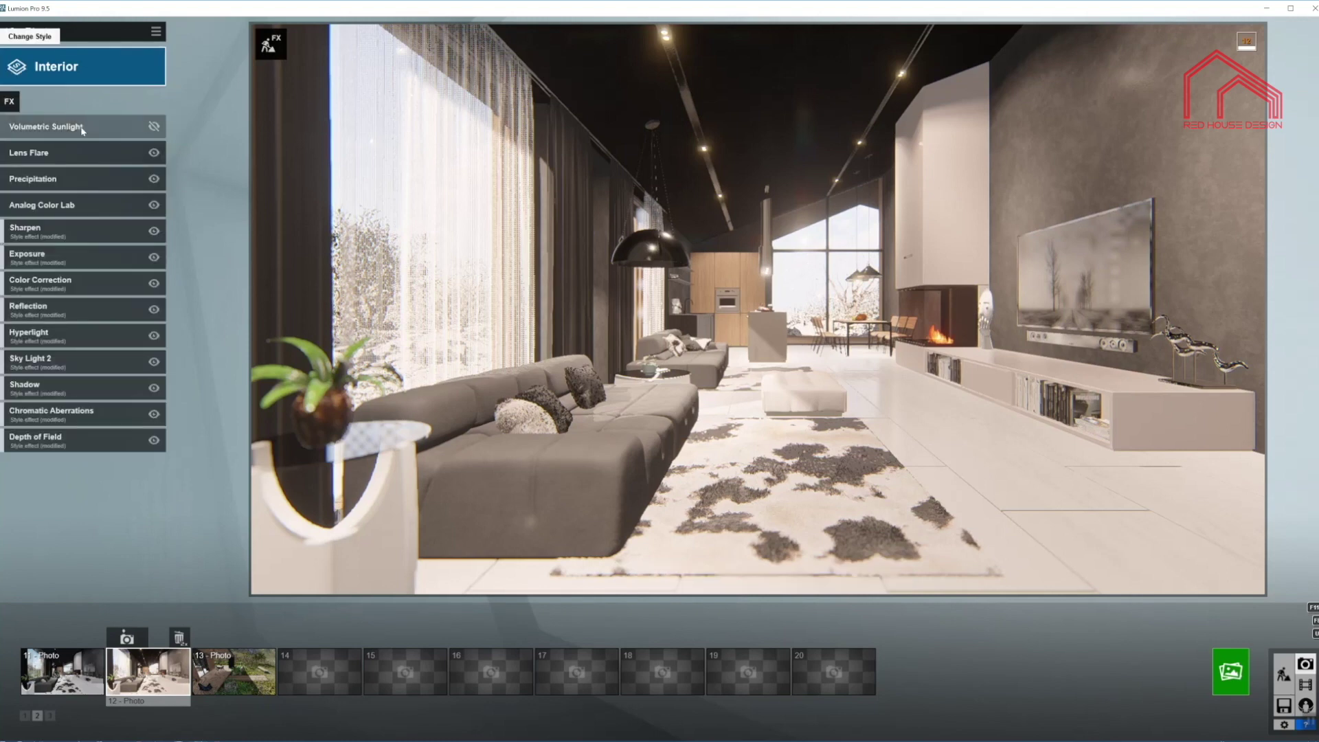
- Enable Volumetric Sunlight and drag its Brightness down toward 0.2
click(154, 127)
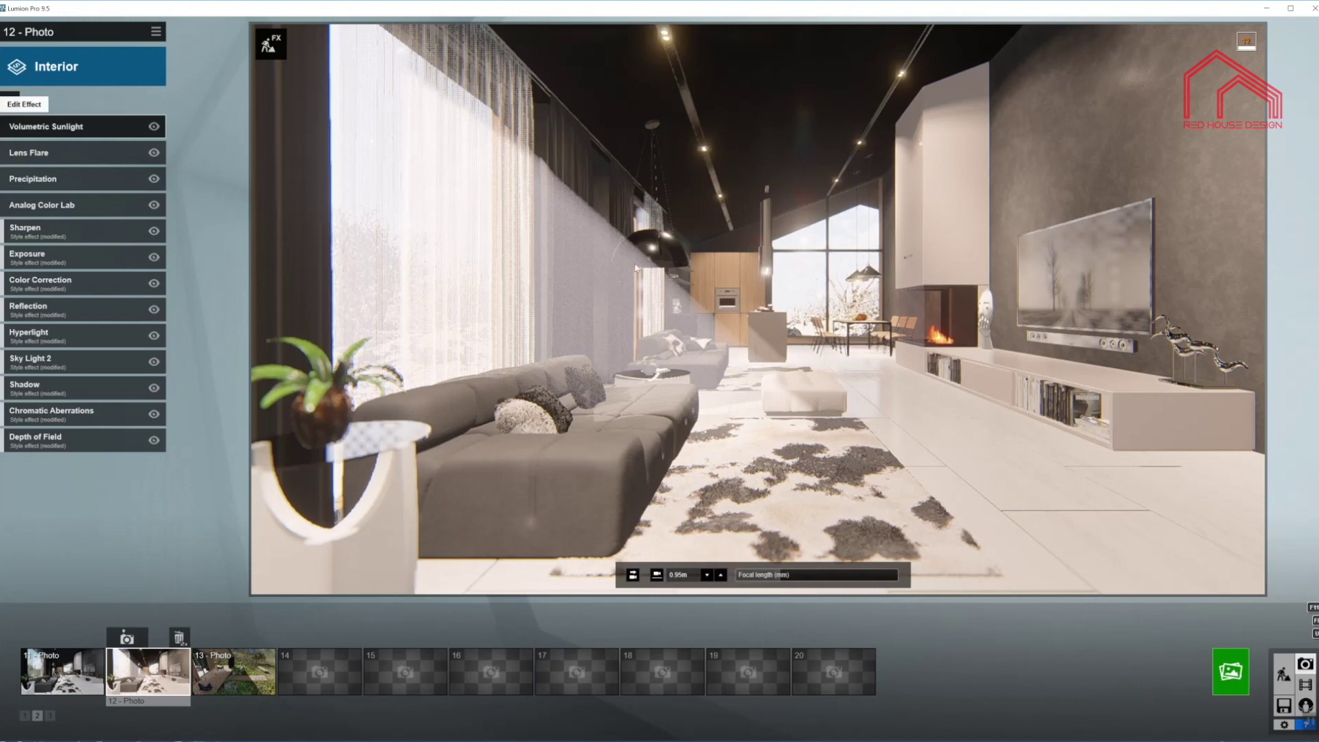
click(74, 127)
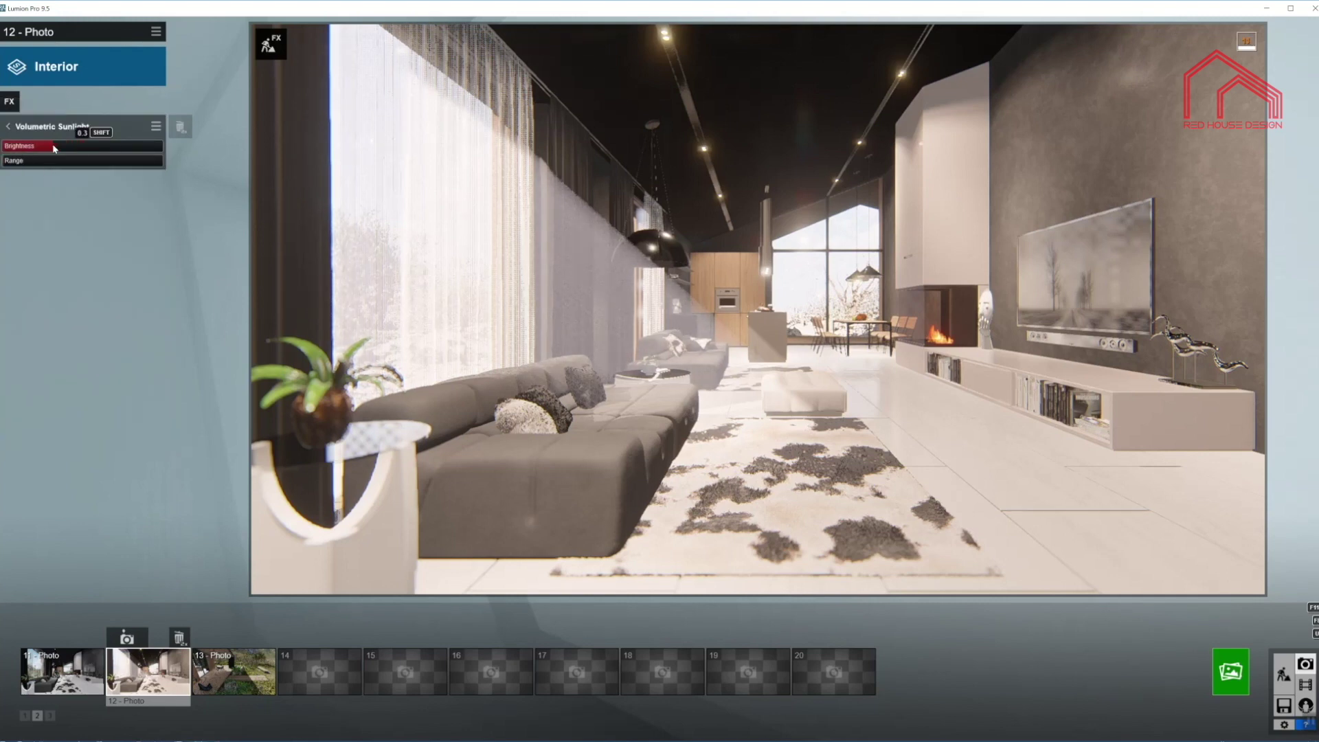
drag(55, 146, 14, 147)
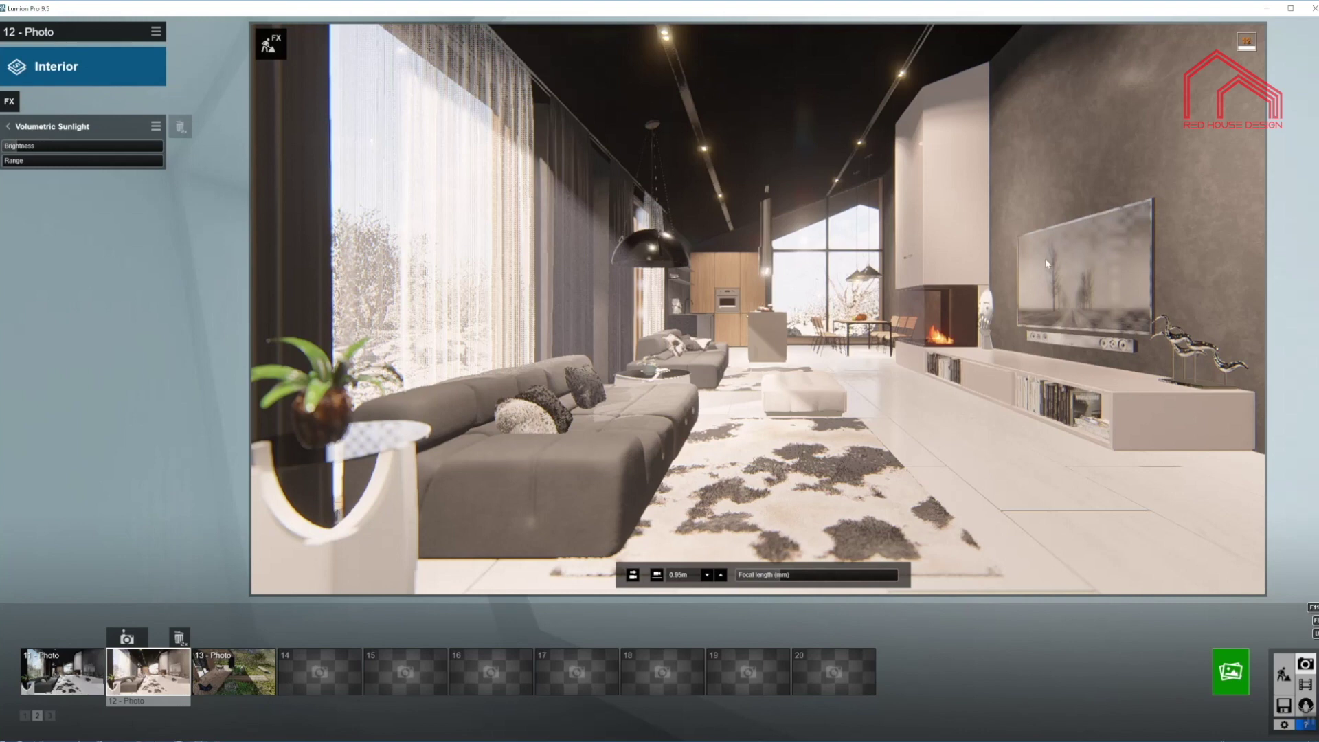
- Raise the Analog Color Lab Amount
click(8, 126)
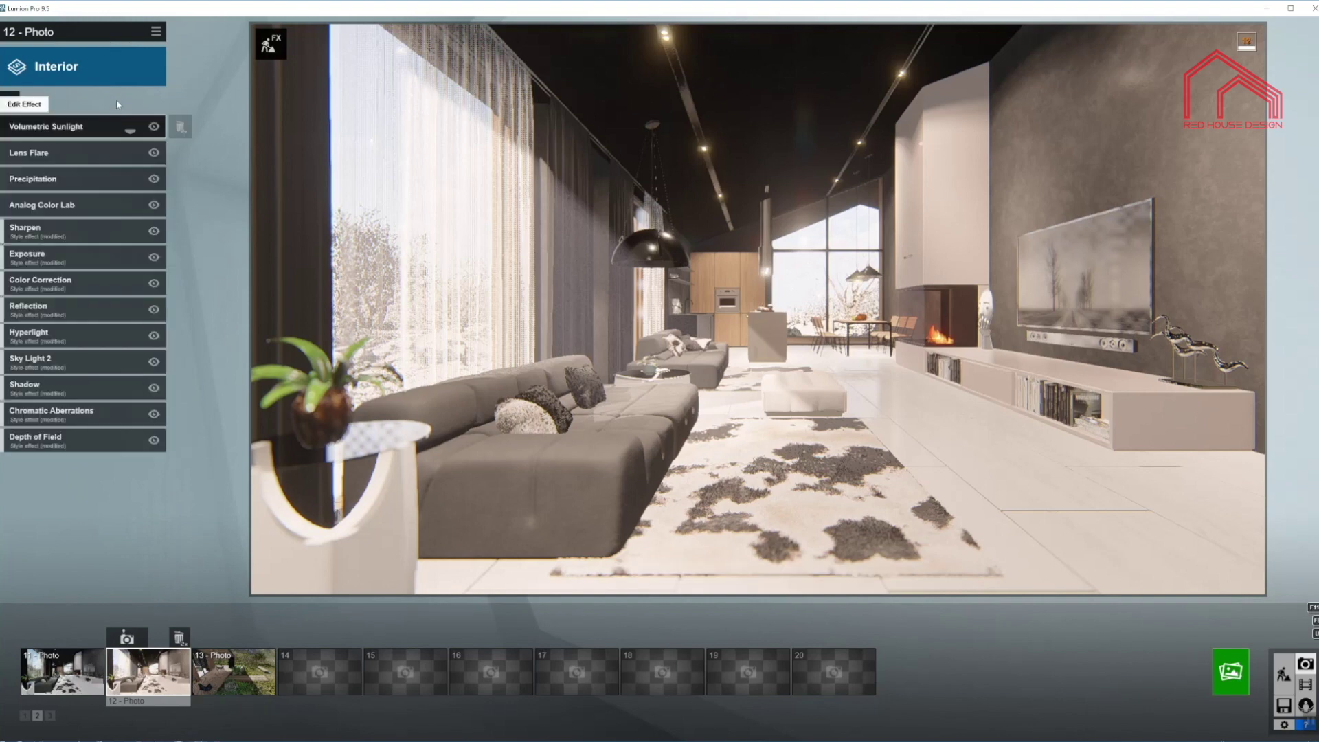
click(77, 152)
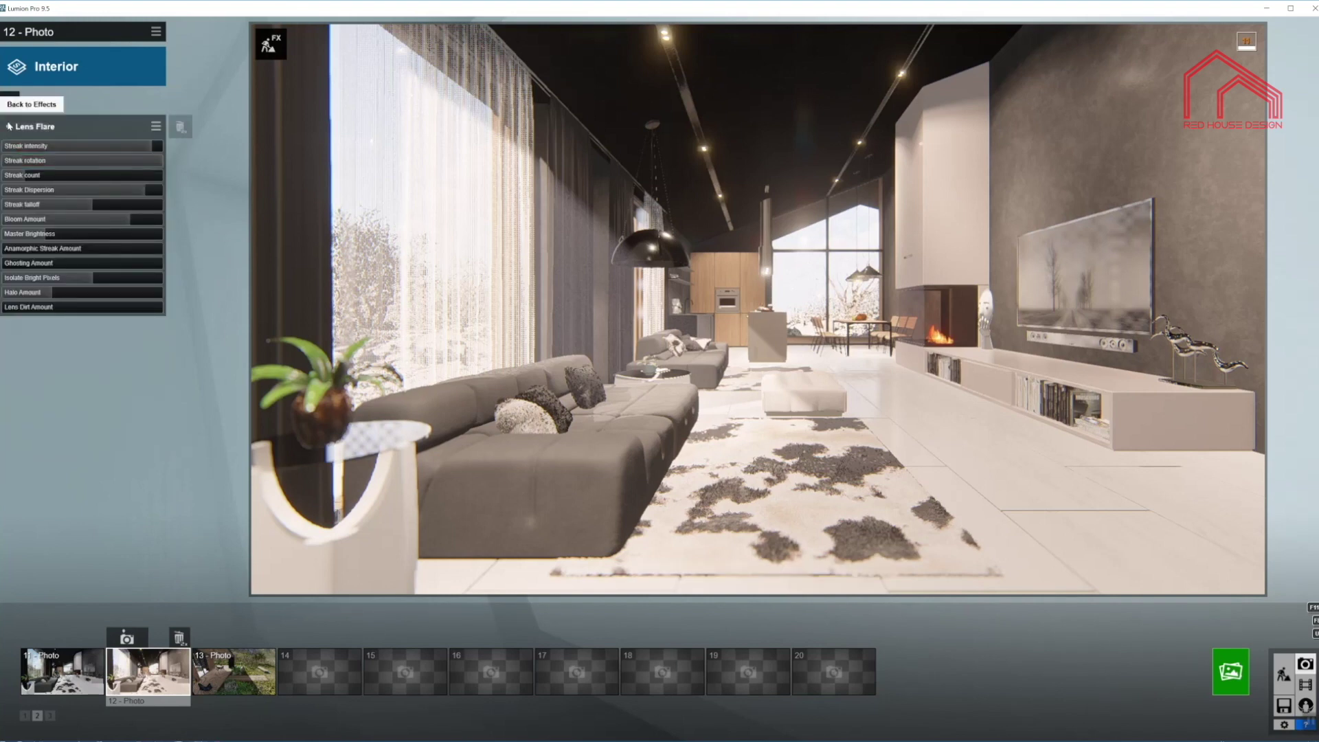
click(78, 128)
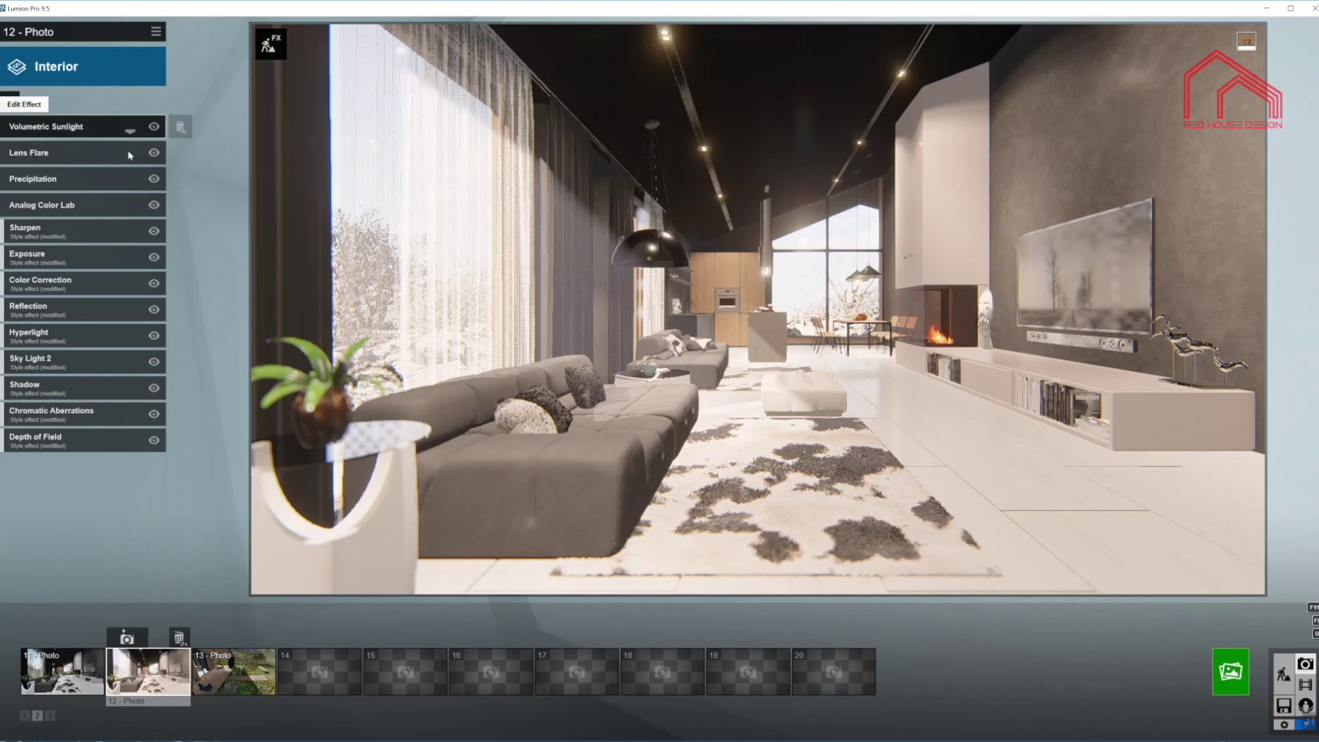
click(76, 204)
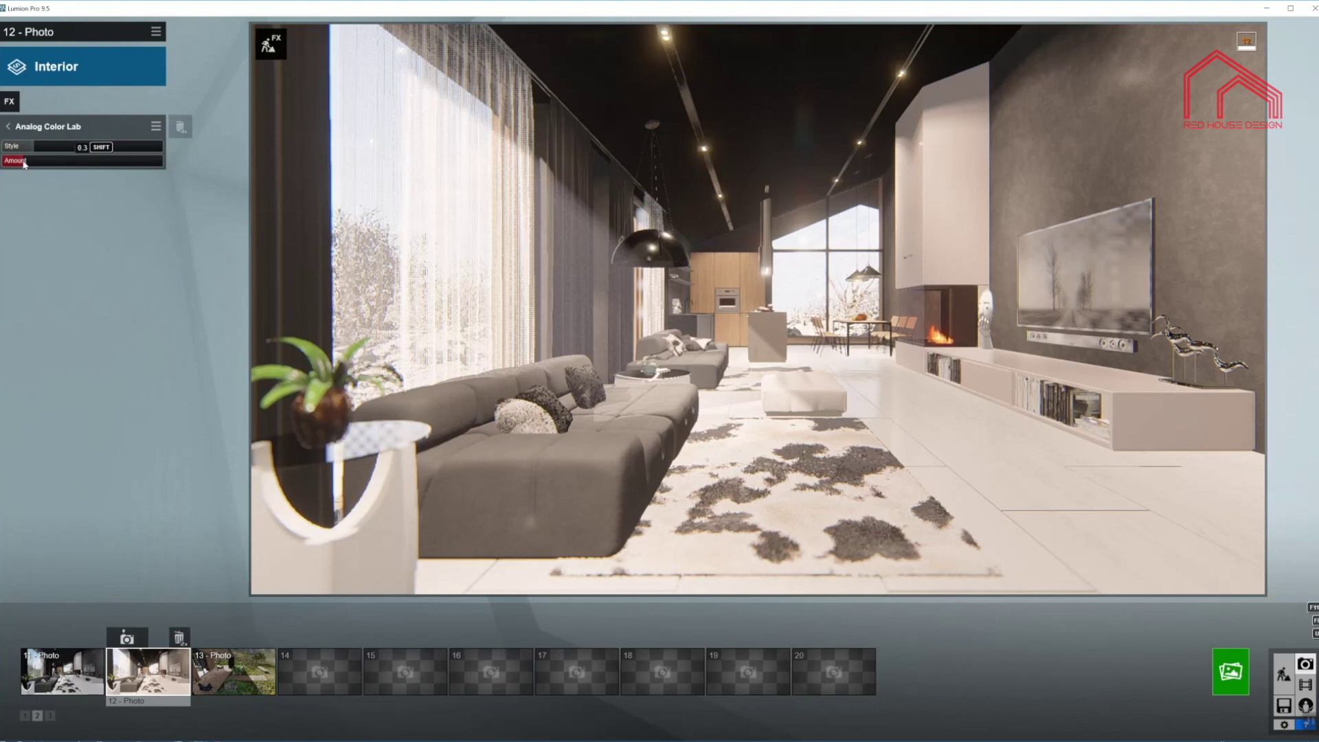
drag(25, 163, 63, 163)
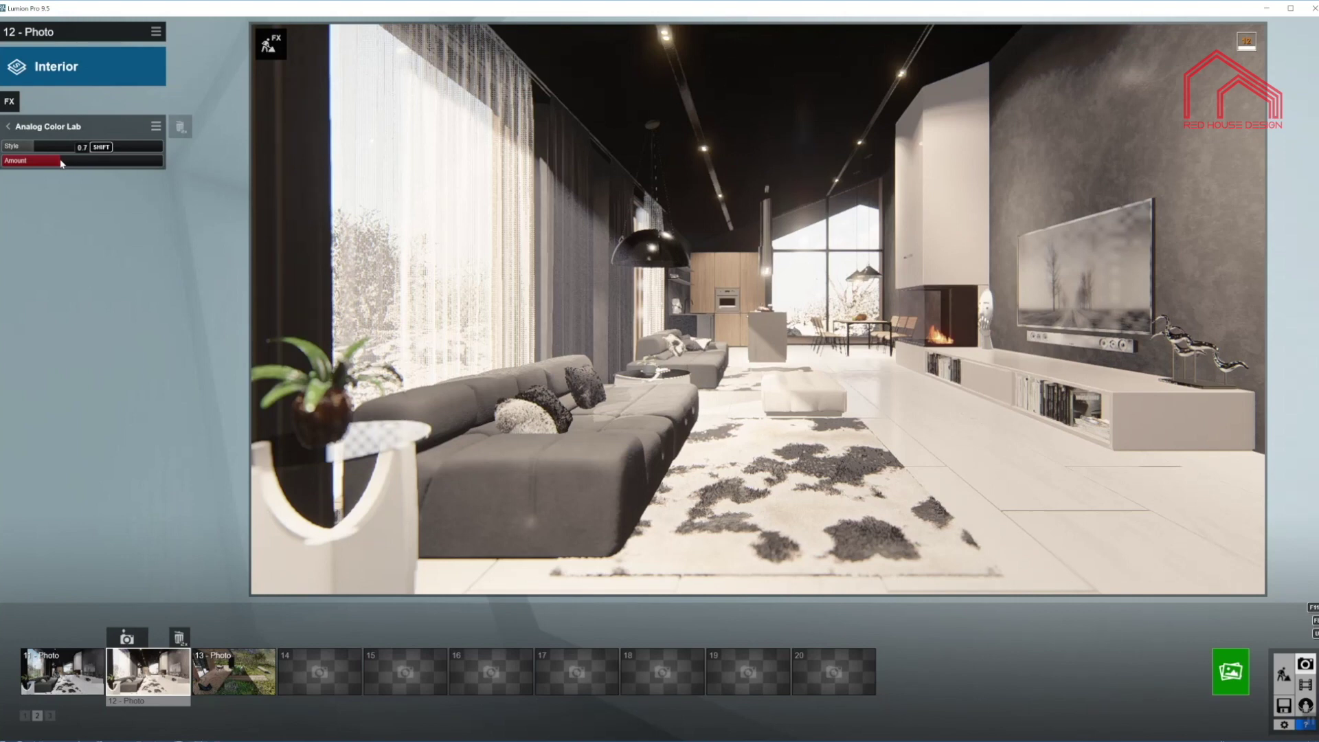
drag(61, 162, 58, 165)
- Boost Color Correction saturation from 1.0 to 1.3
click(10, 129)
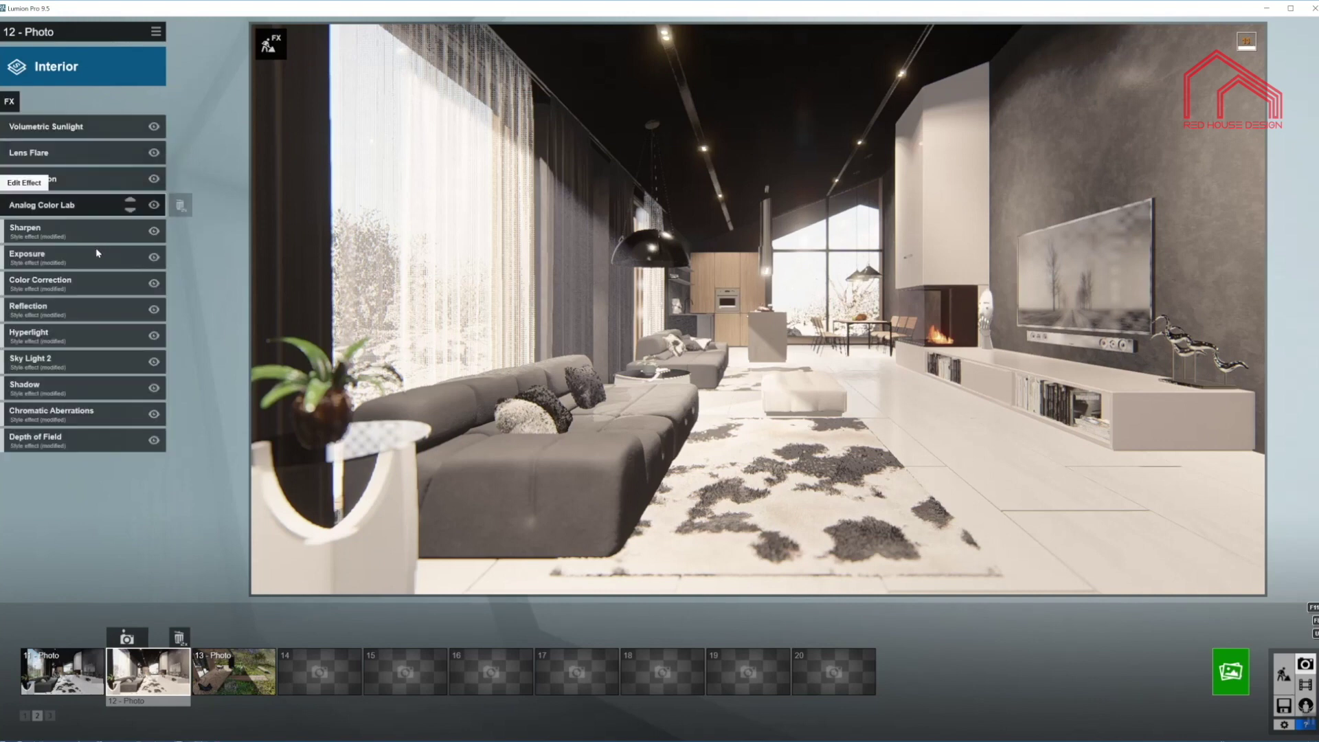
click(83, 294)
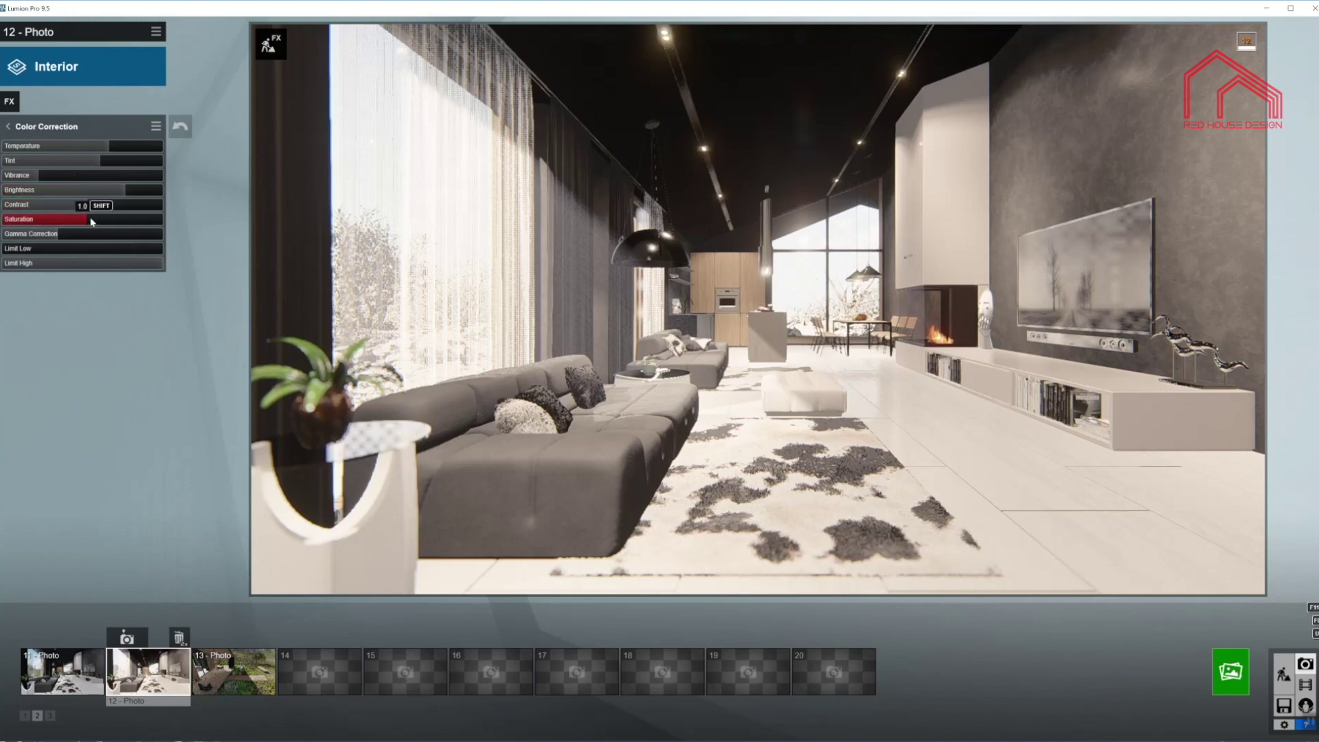
drag(91, 220, 105, 222)
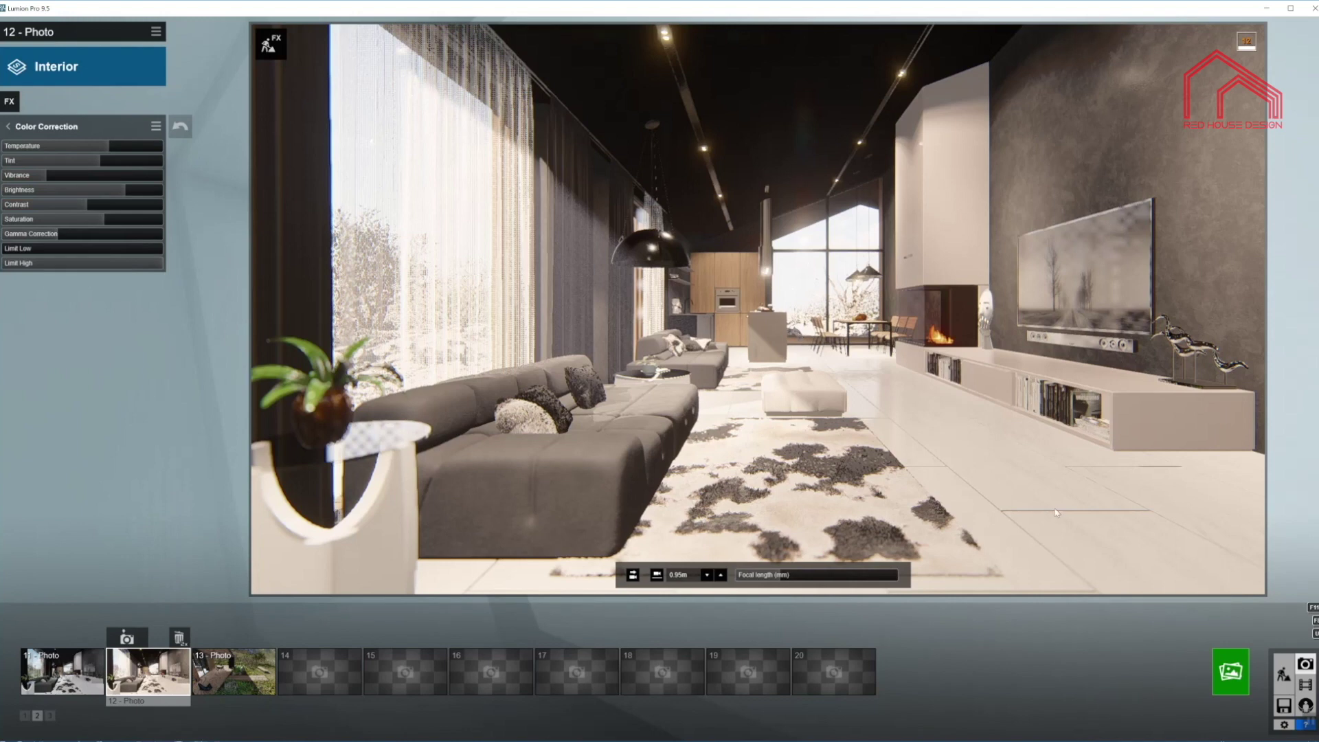
- Render the photo at Desktop 1920x1080 as Scandinavian_Bungallow_Poster_1_5.jpg
click(1231, 671)
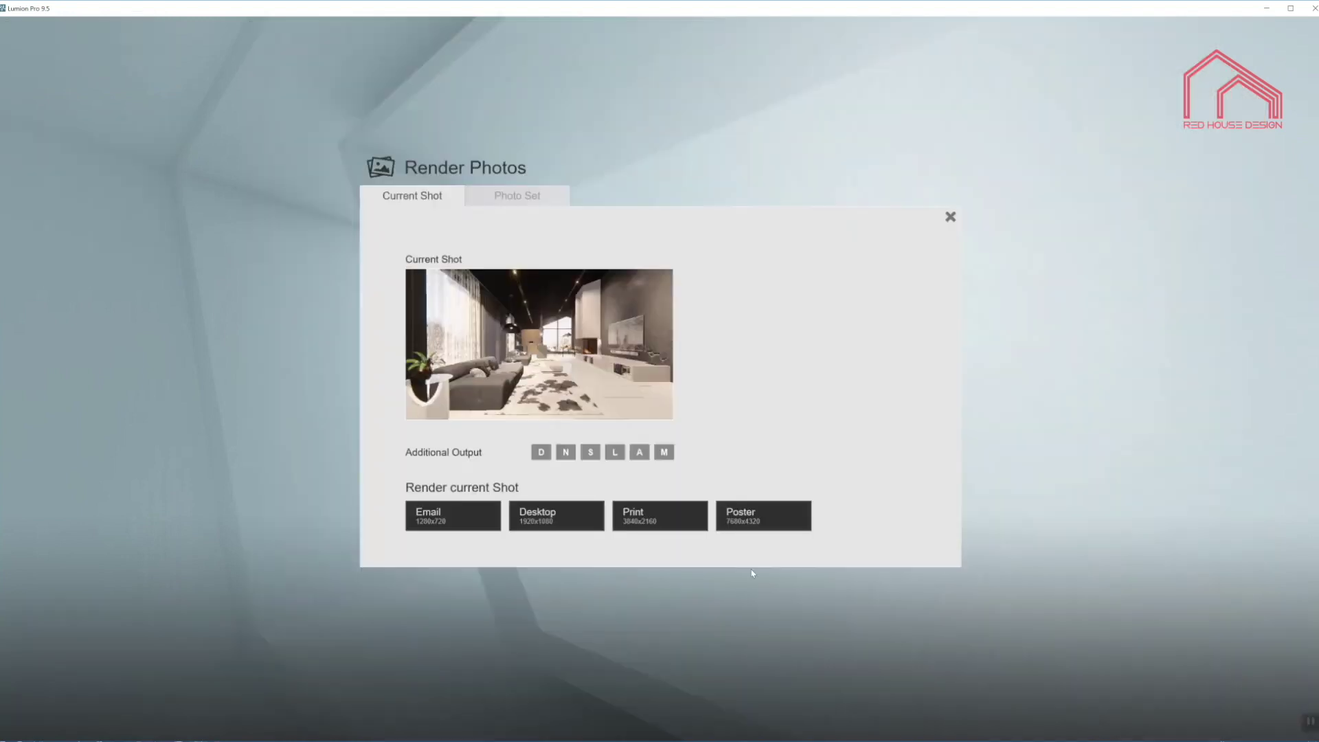
click(570, 522)
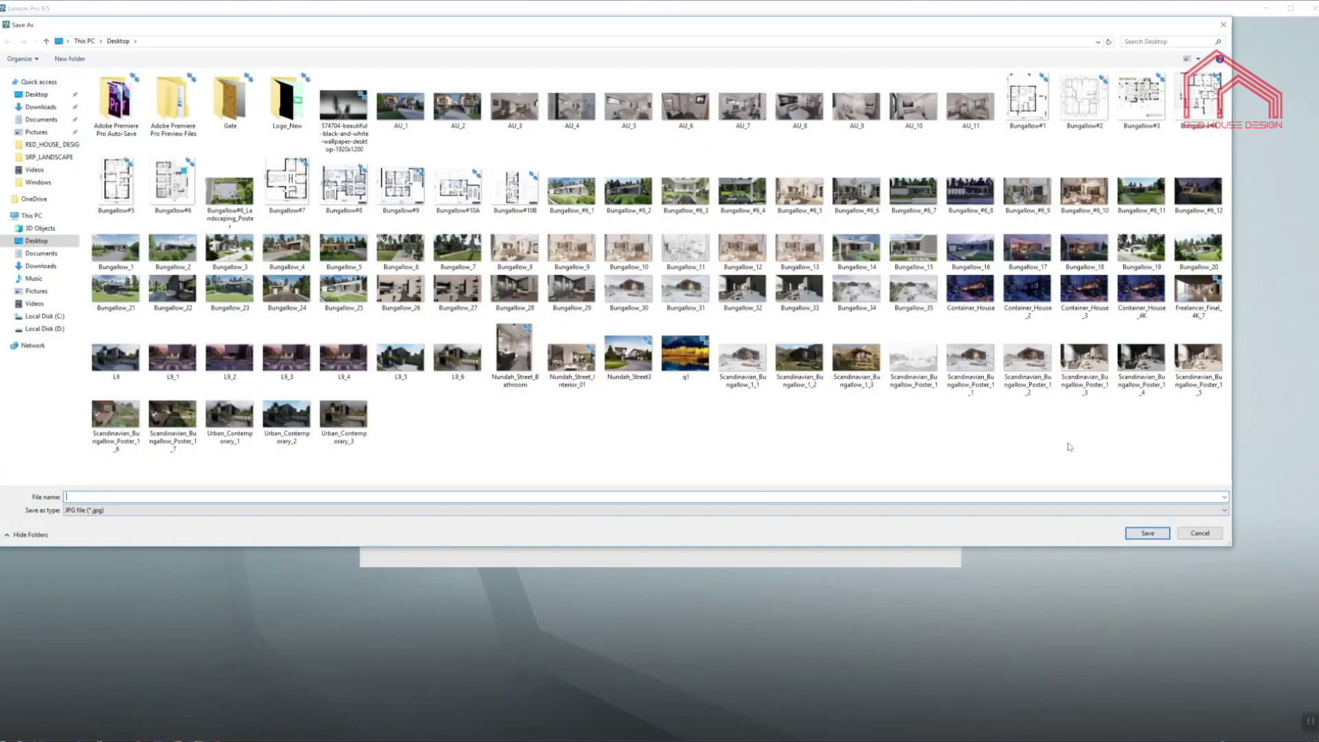
click(1199, 362)
key(Return)
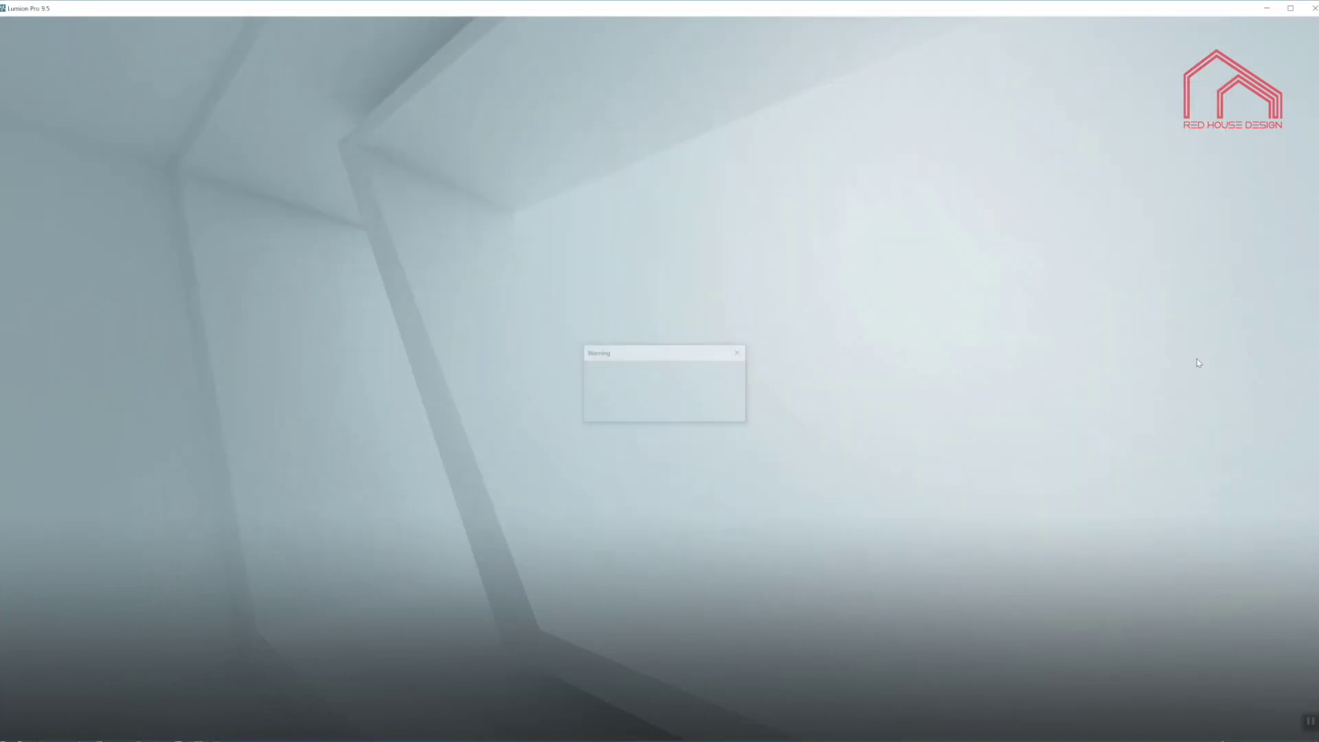